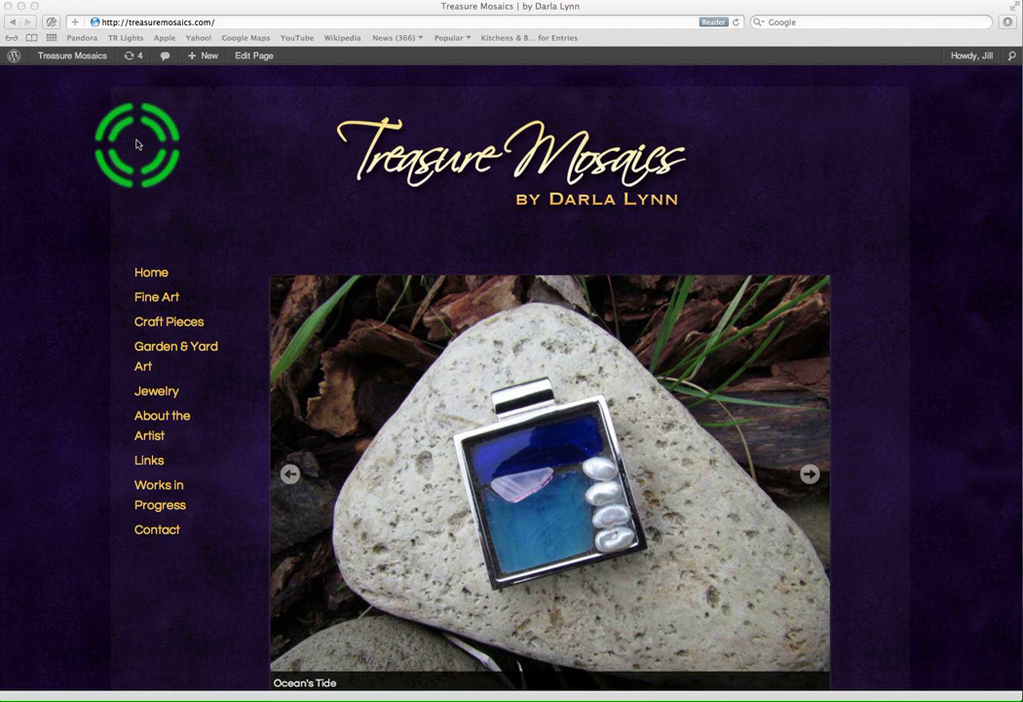
# - Open the Green Decanter post for editing and copy its full permalink URL
pyautogui.moveTo(56, 60)
pyautogui.click(62, 82)
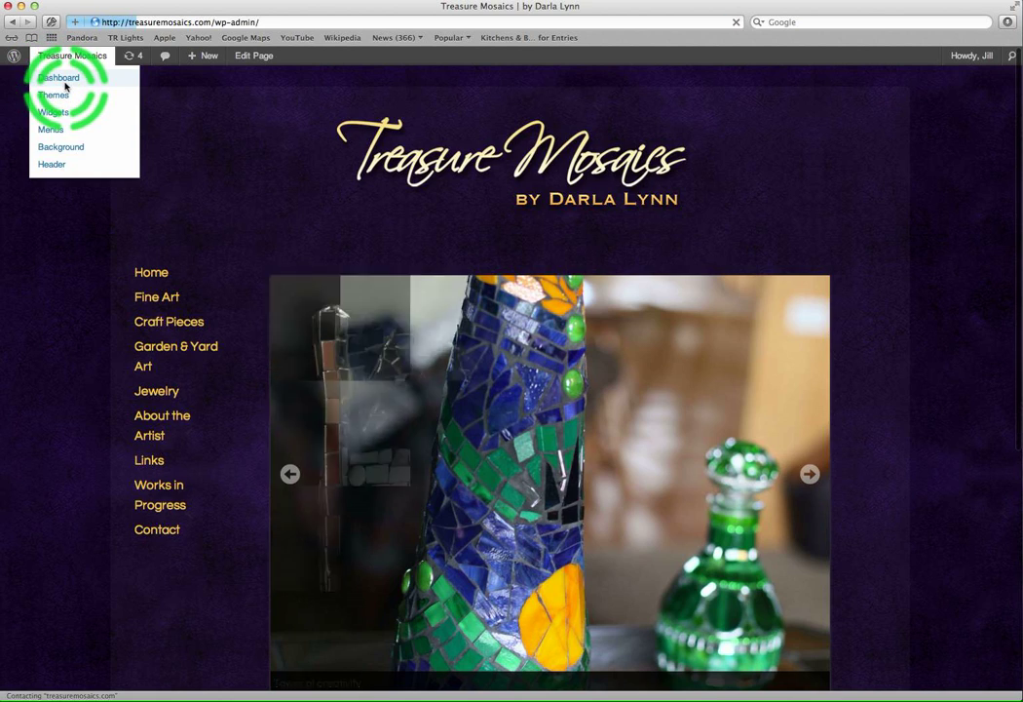
pyautogui.moveTo(35, 139)
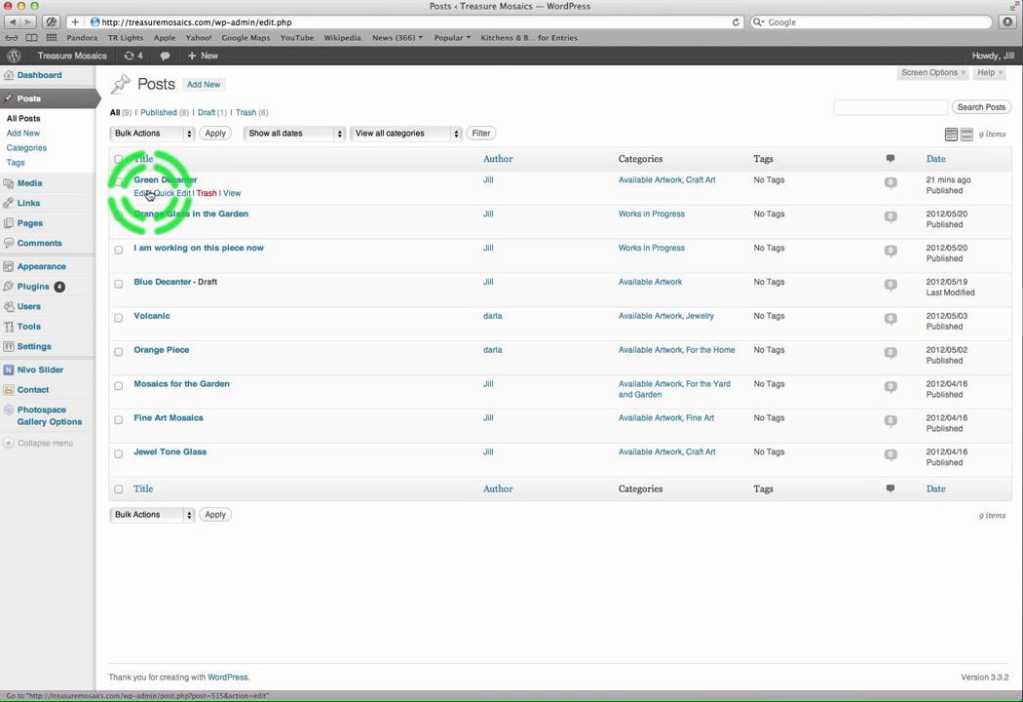
pyautogui.click(142, 193)
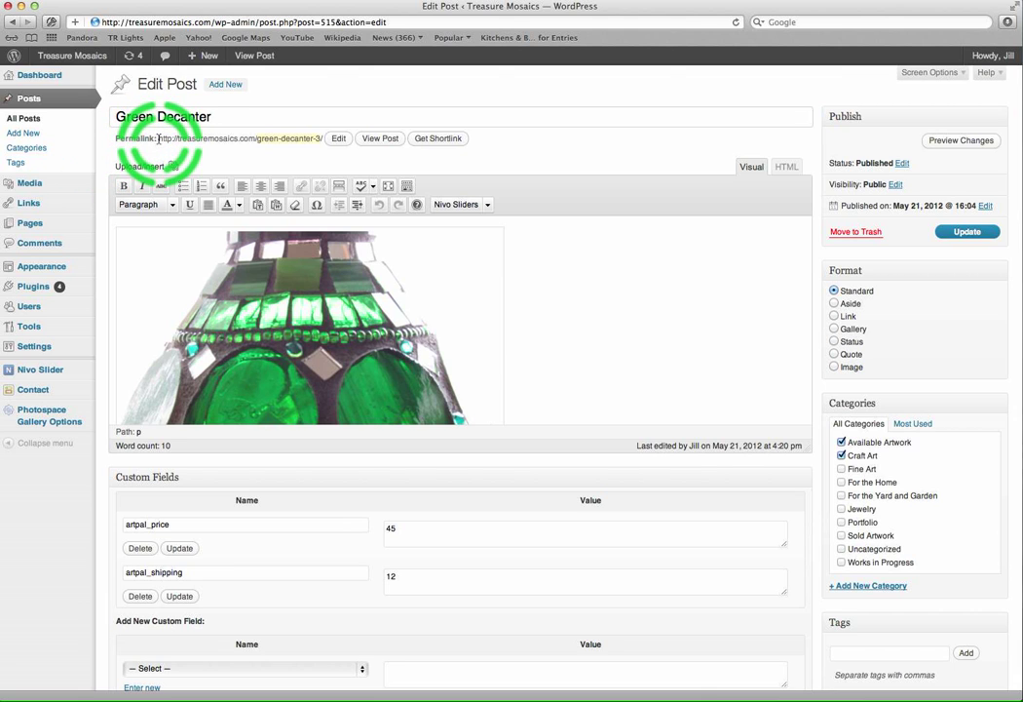
pyautogui.moveTo(158, 138); pyautogui.dragTo(538, 180)
pyautogui.press('super+c')
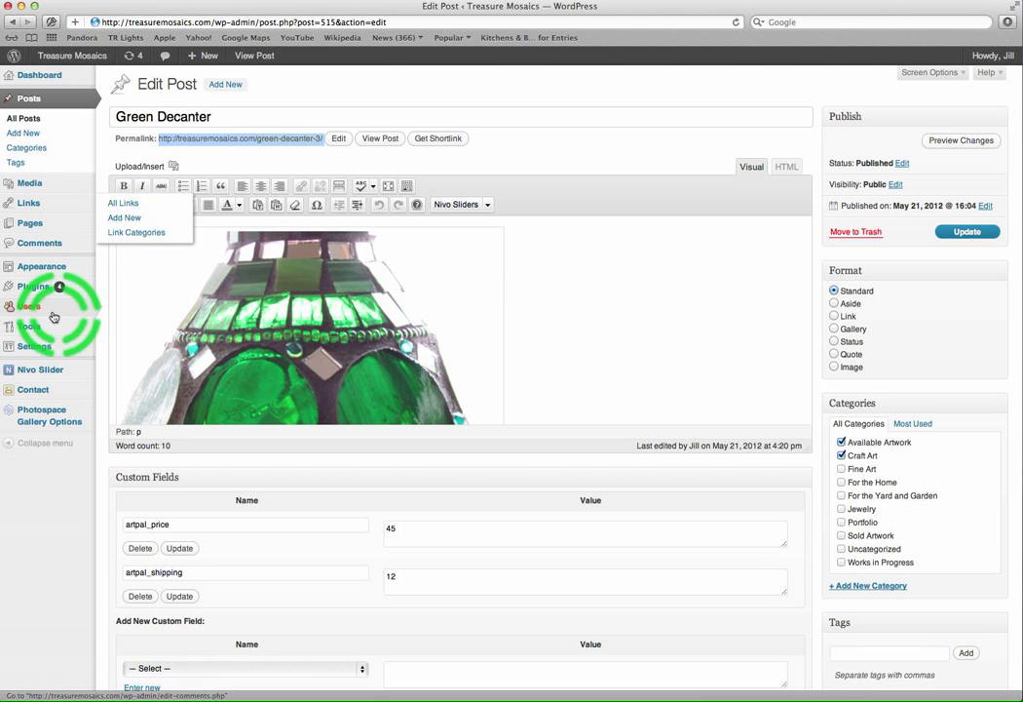
# - On the shortcodes page, replace the URL in the last "See more details." link with the copied permalink and copy the whole link code
pyautogui.moveTo(42, 232)
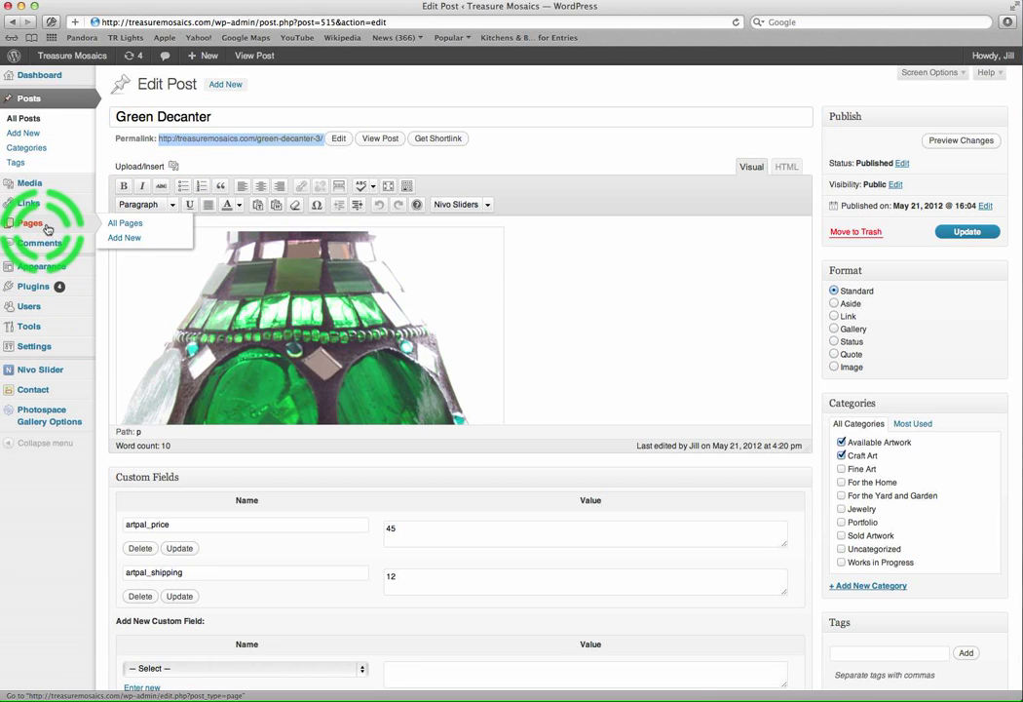
pyautogui.click(117, 227)
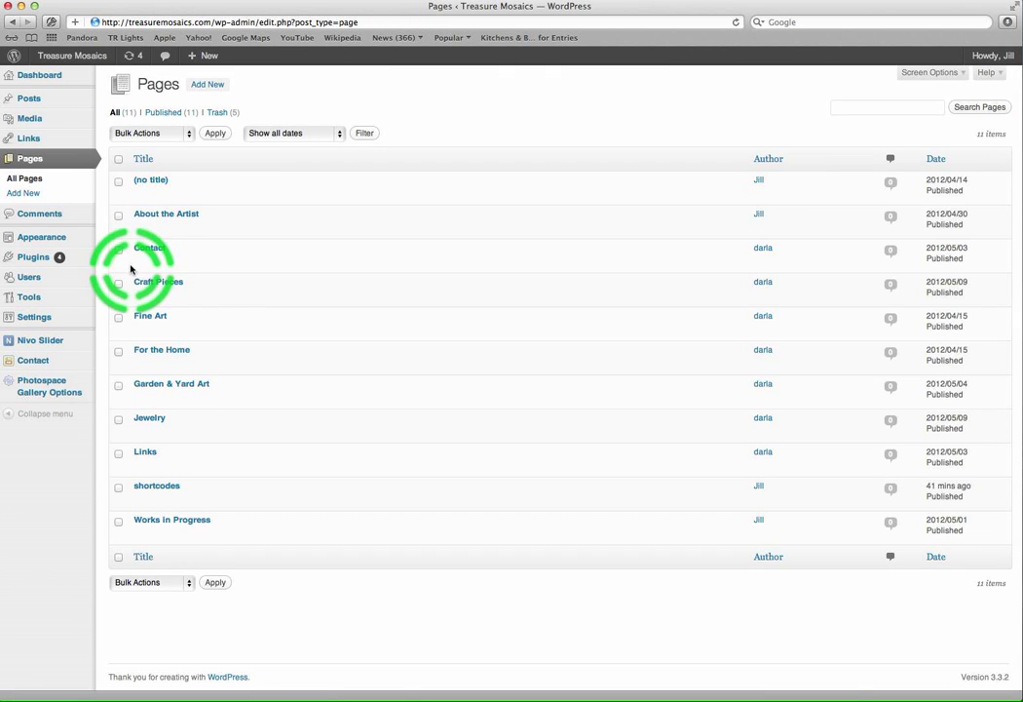
pyautogui.moveTo(196, 274)
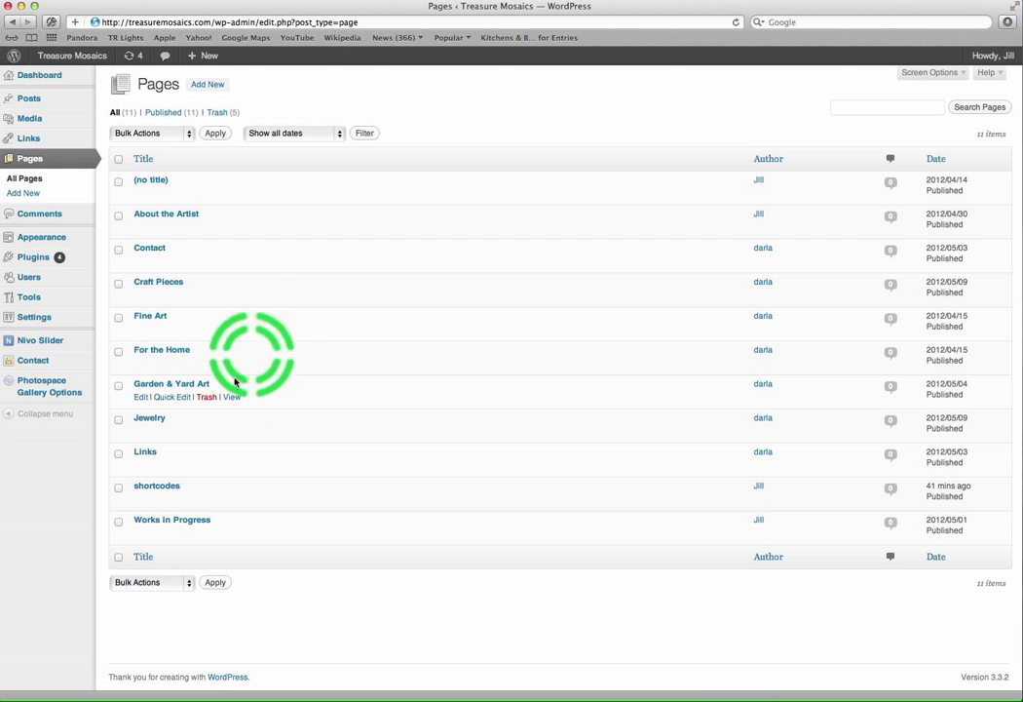
pyautogui.click(143, 494)
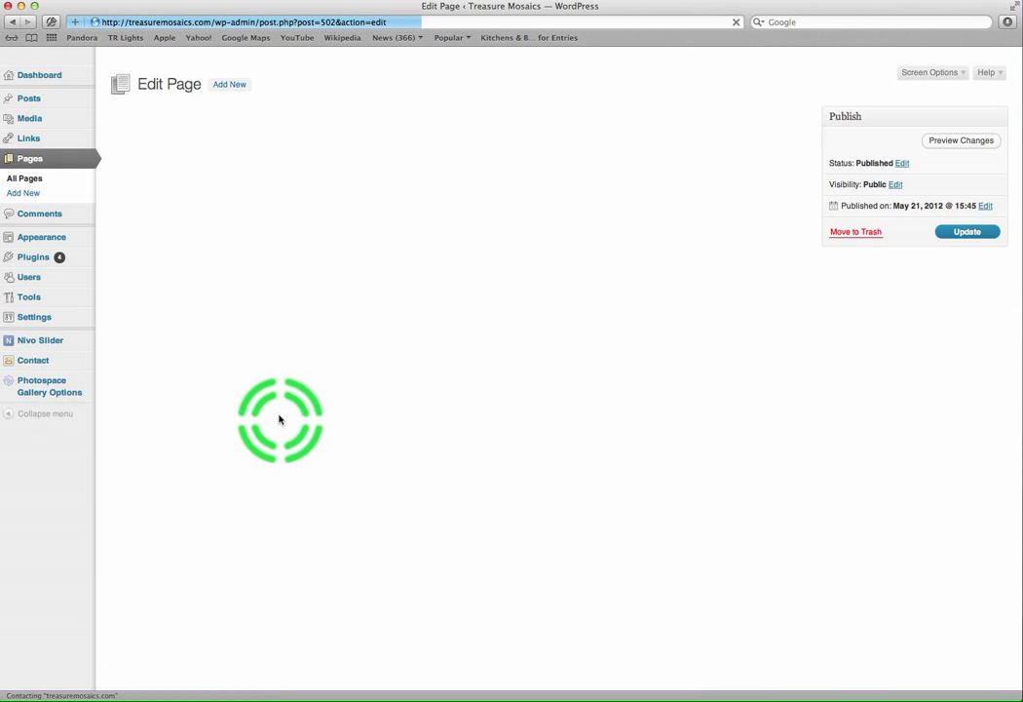
pyautogui.scroll(-10, 263, 315)
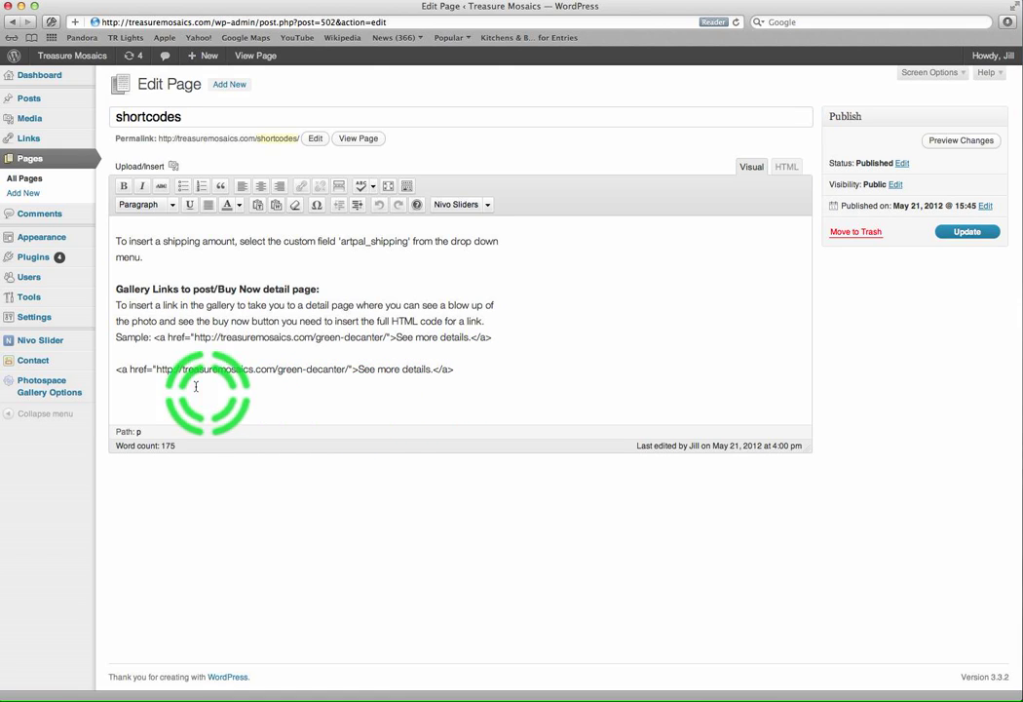
pyautogui.moveTo(156, 370); pyautogui.dragTo(349, 372)
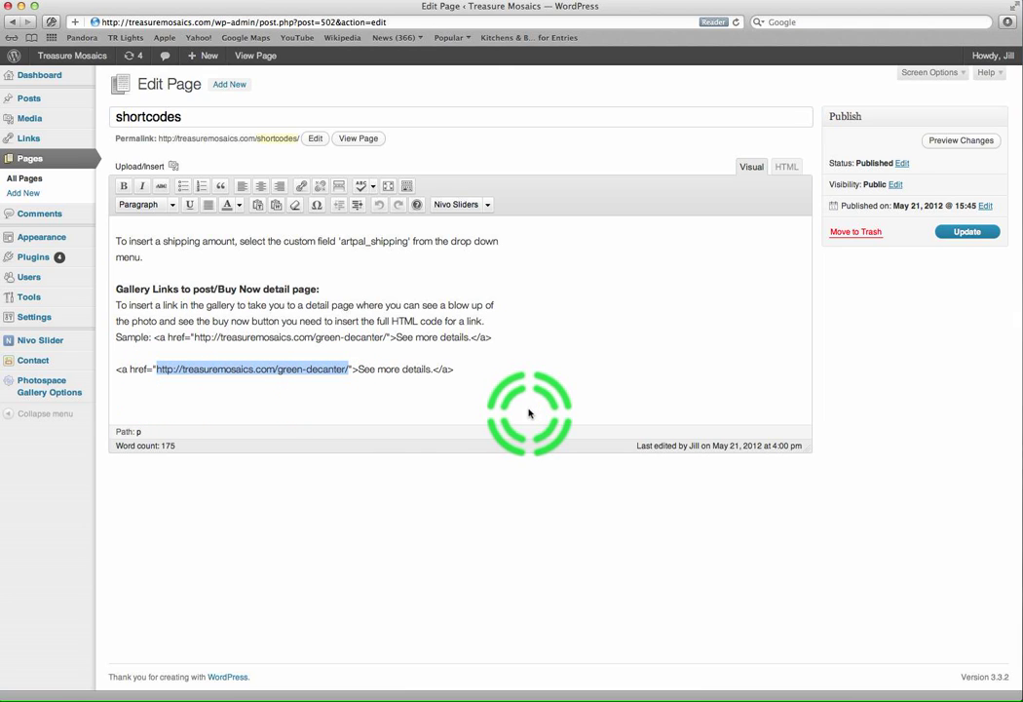
pyautogui.press('super+v')
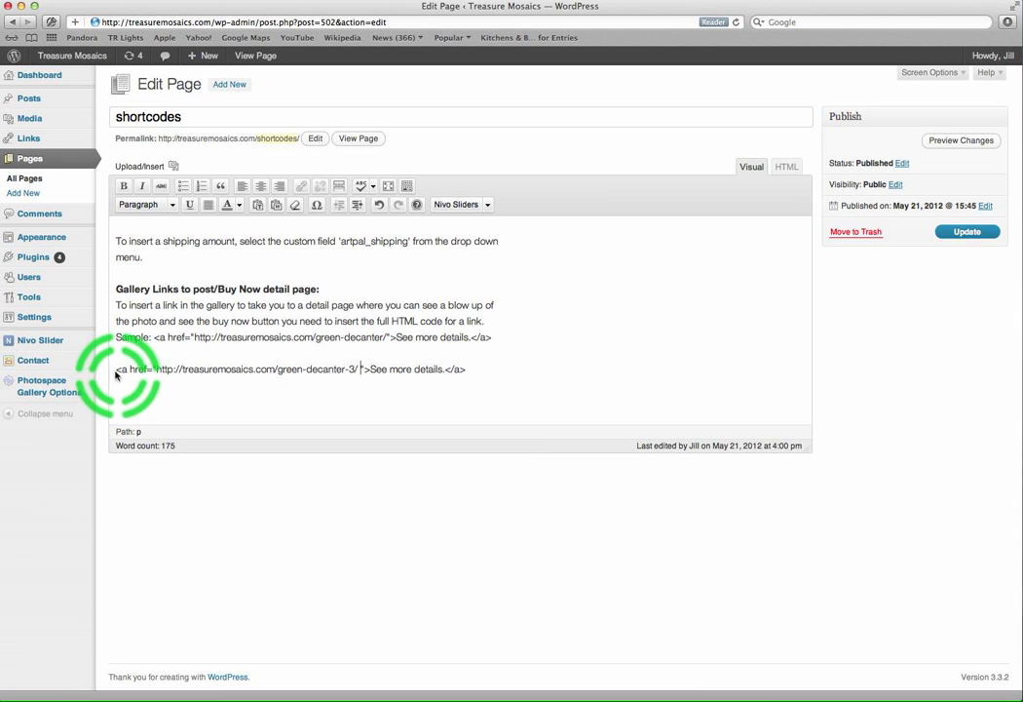
pyautogui.moveTo(115, 370); pyautogui.dragTo(485, 377)
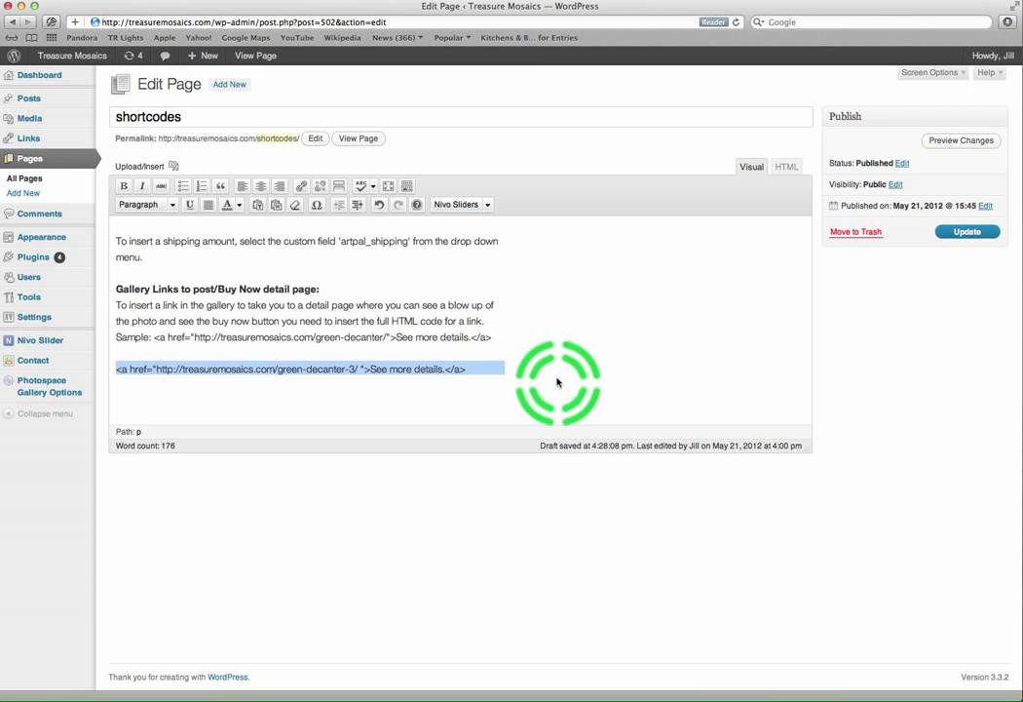
# - Leave the shortcodes page without saving and open the Craft Pieces page for editing
pyautogui.click(34, 182)
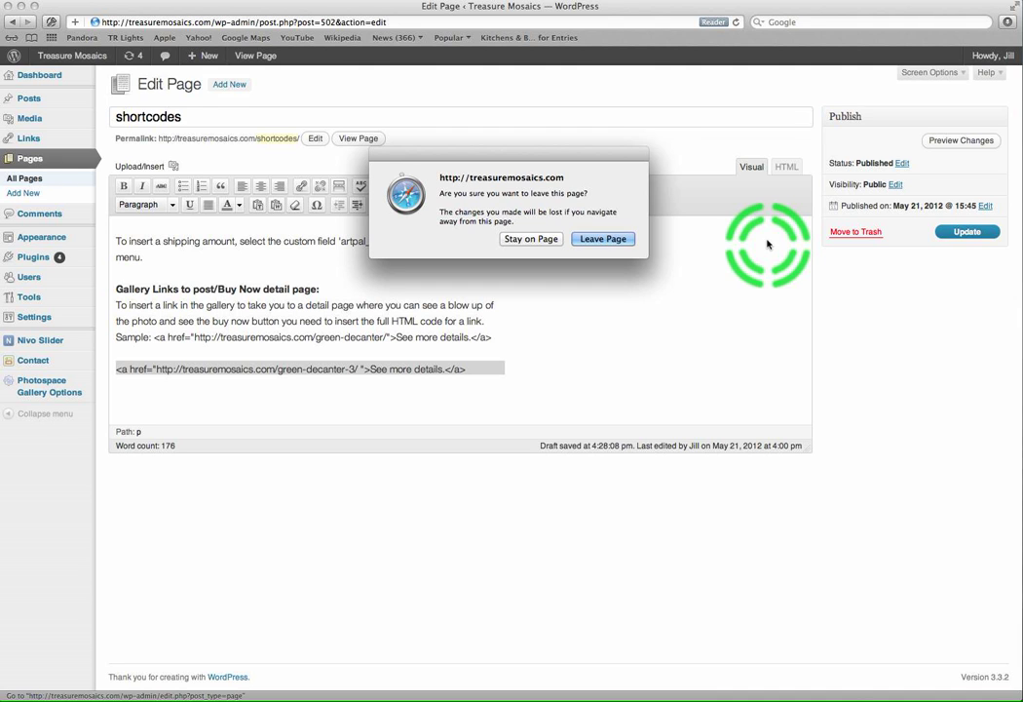
pyautogui.click(596, 239)
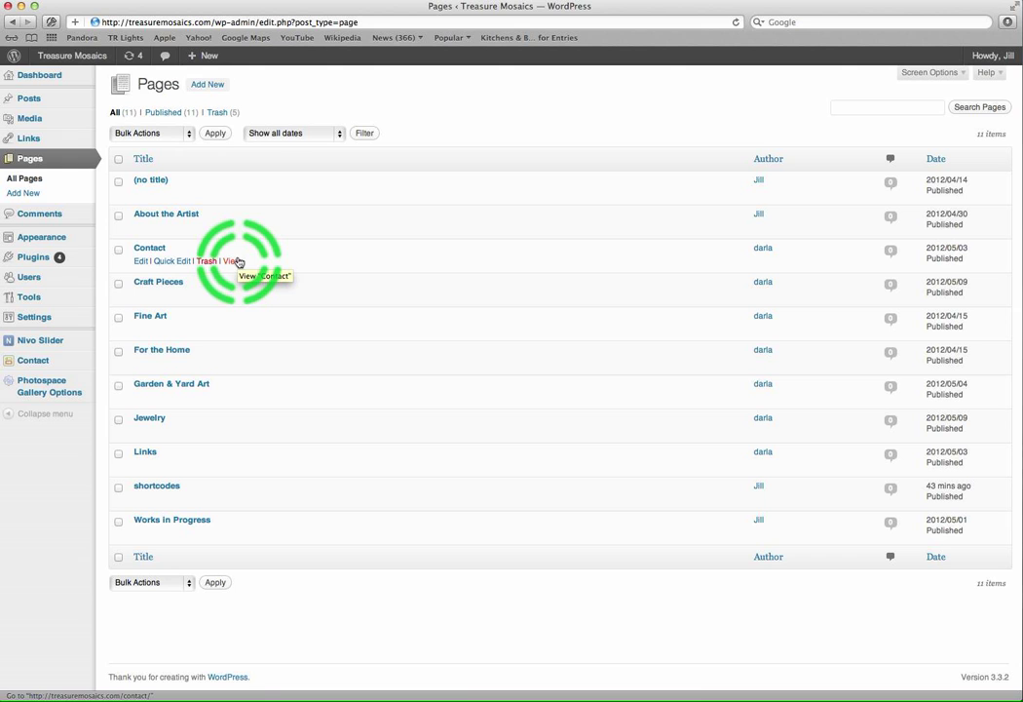
pyautogui.click(142, 295)
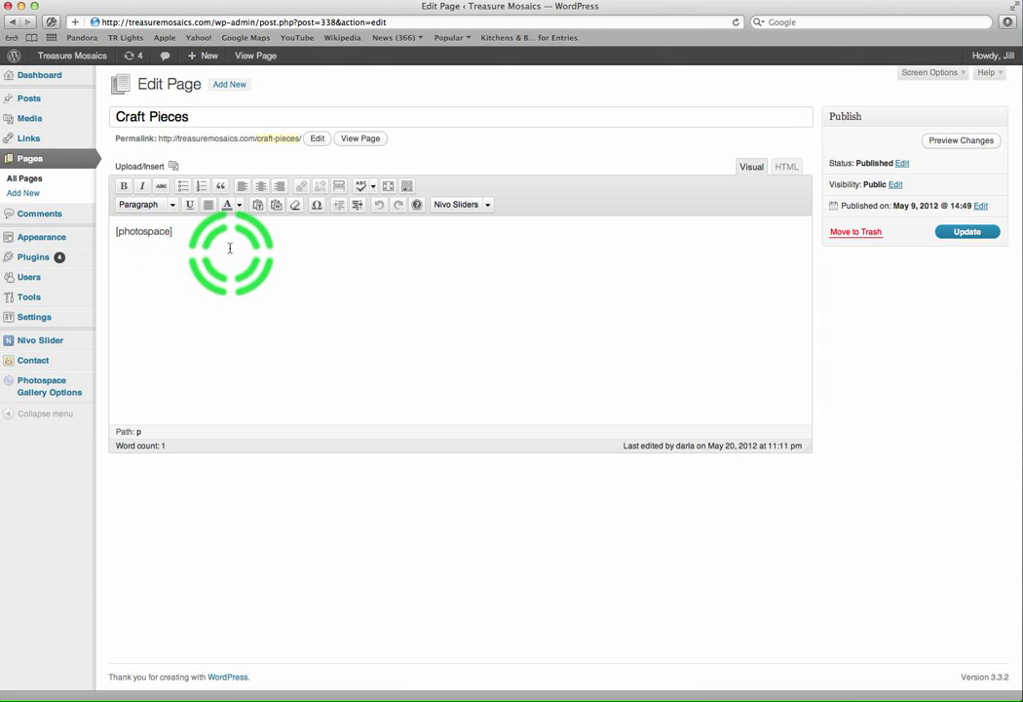
# - Upload green wide.jpg from the sample photos folder to the Craft Pieces page's media
pyautogui.click(146, 168)
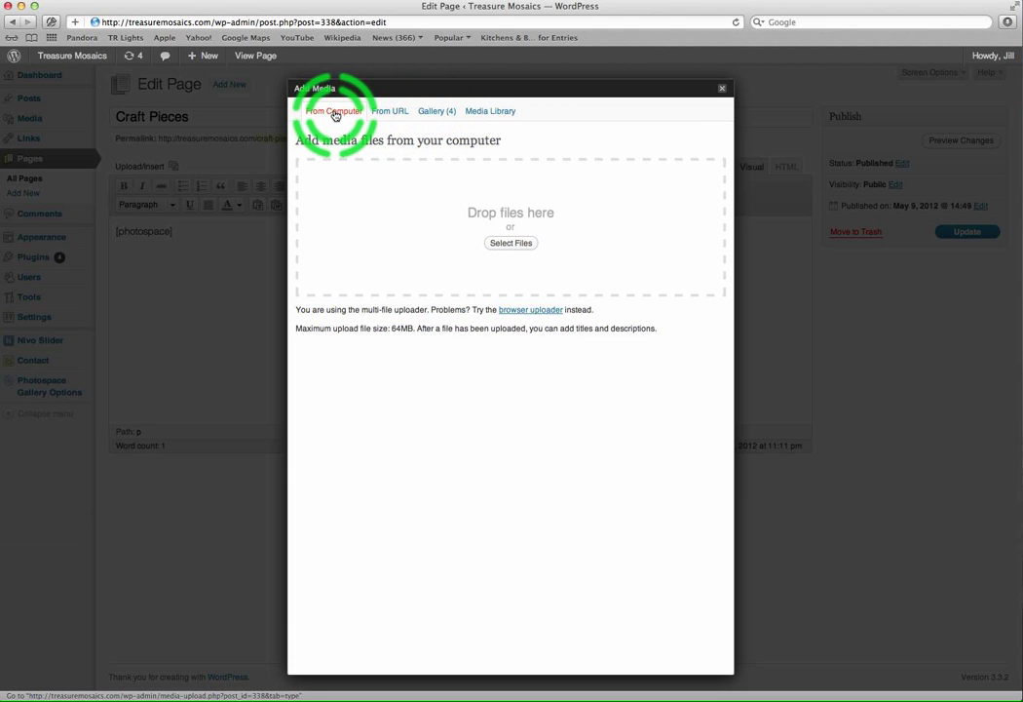
pyautogui.click(433, 117)
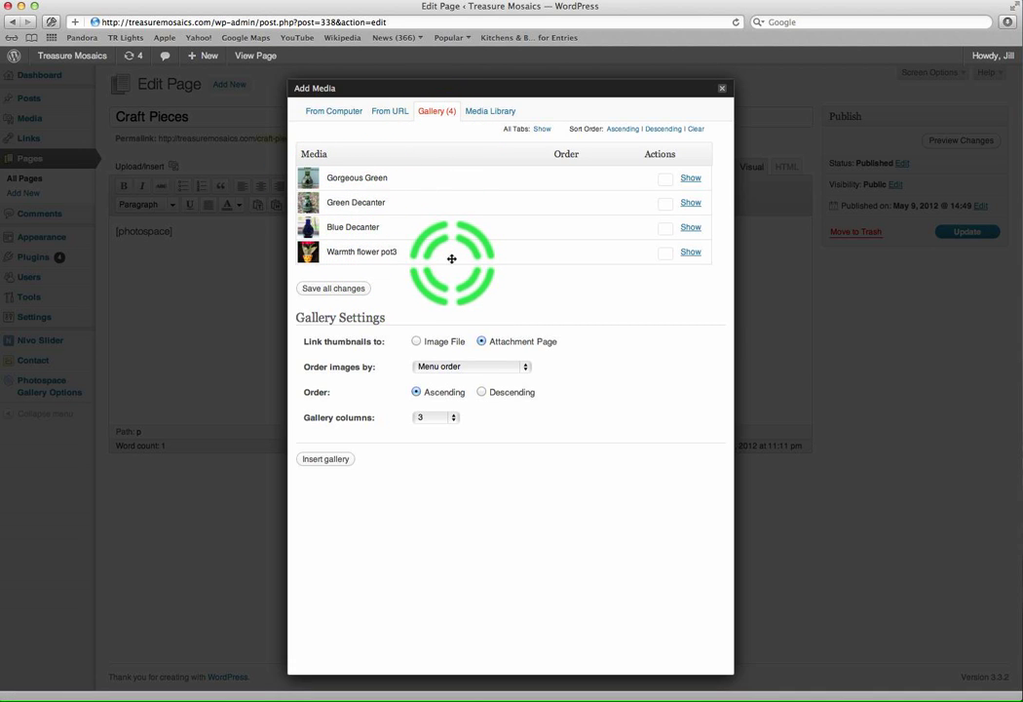
pyautogui.click(333, 113)
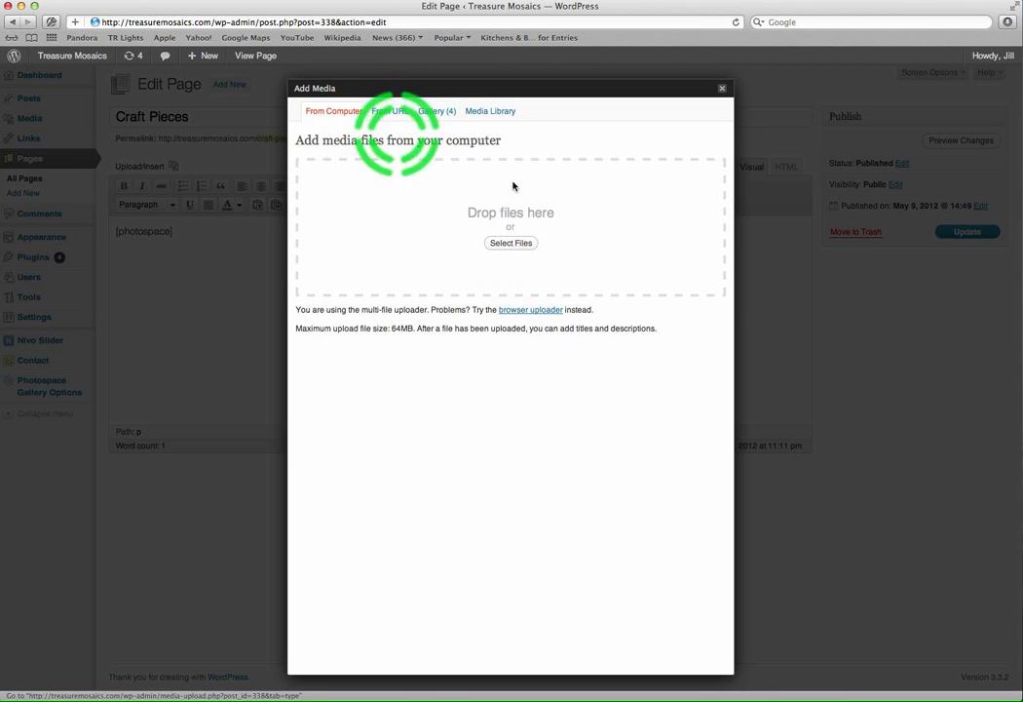
pyautogui.click(513, 242)
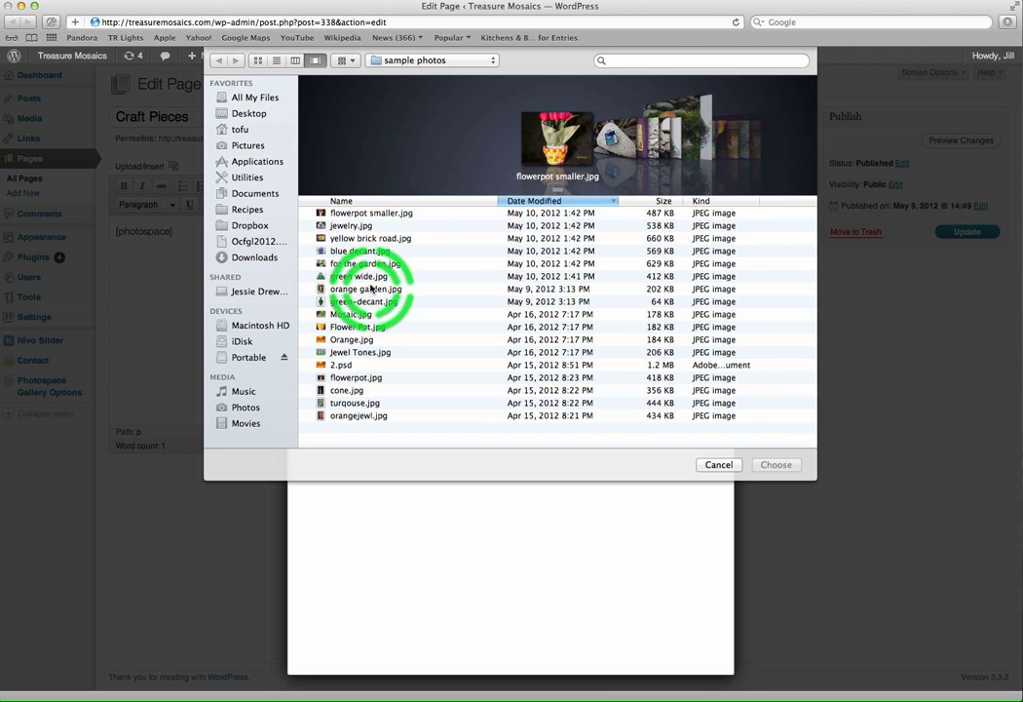
pyautogui.click(331, 276)
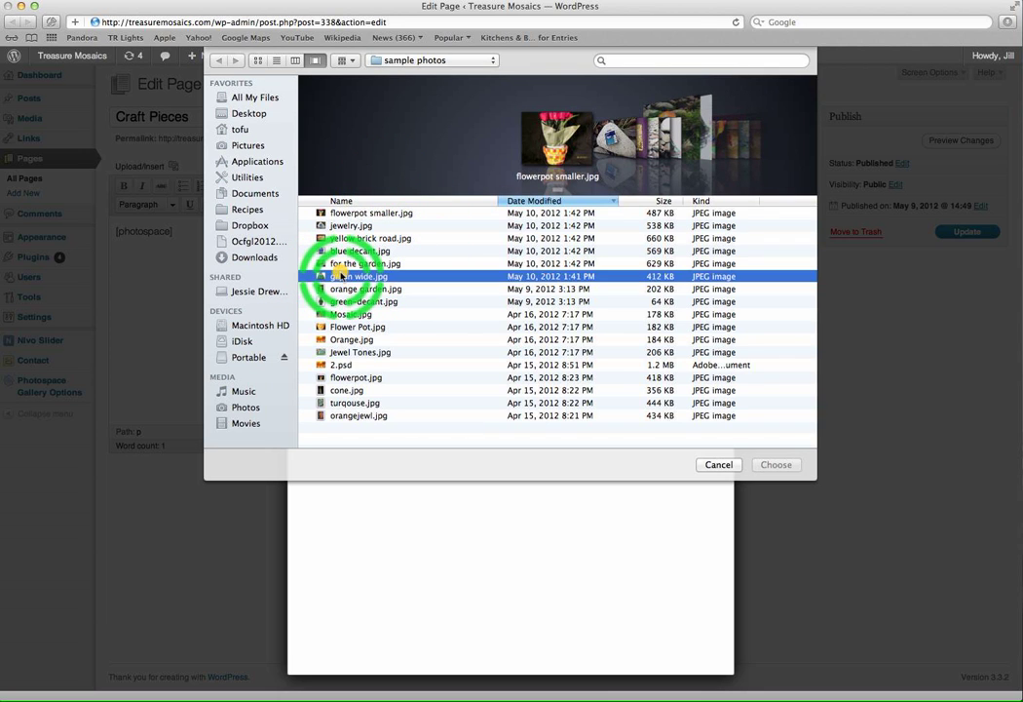
pyautogui.click(771, 464)
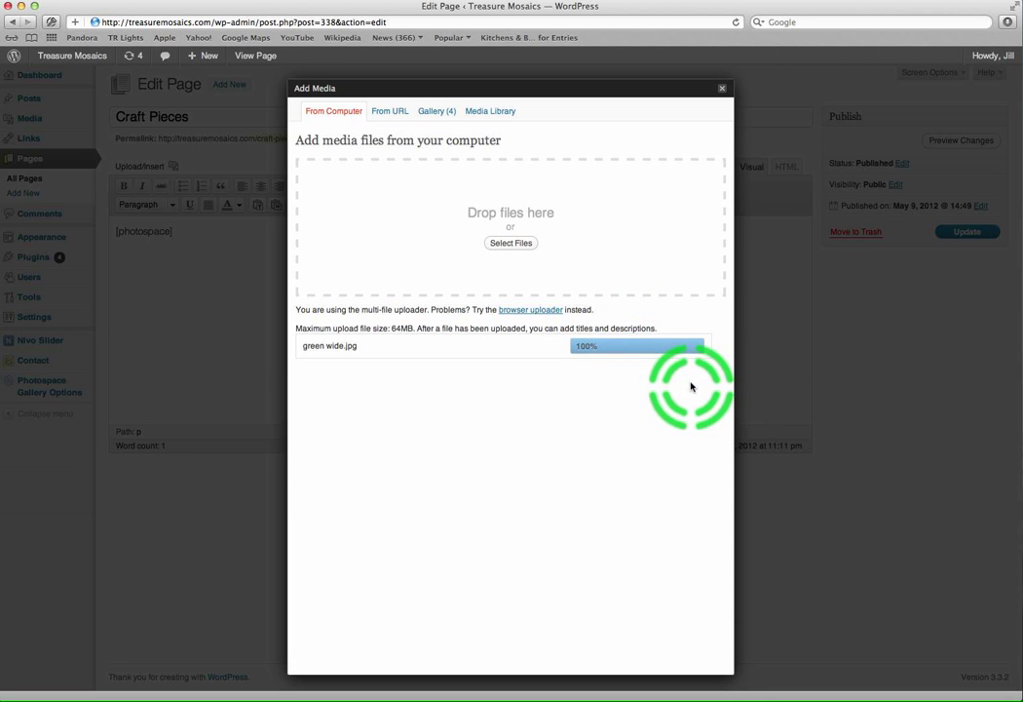
# - Set the uploaded image's alternate text to "green decanter" and its caption to "This is a nice green decanter"
pyautogui.scroll(-3, 654, 387)
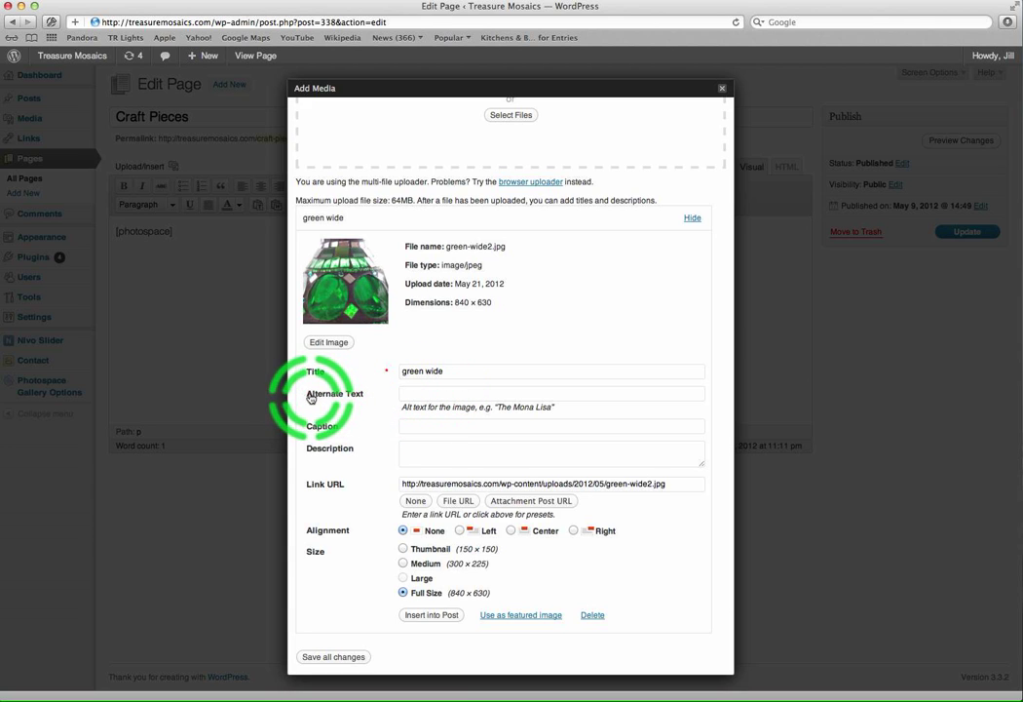
pyautogui.click(407, 392)
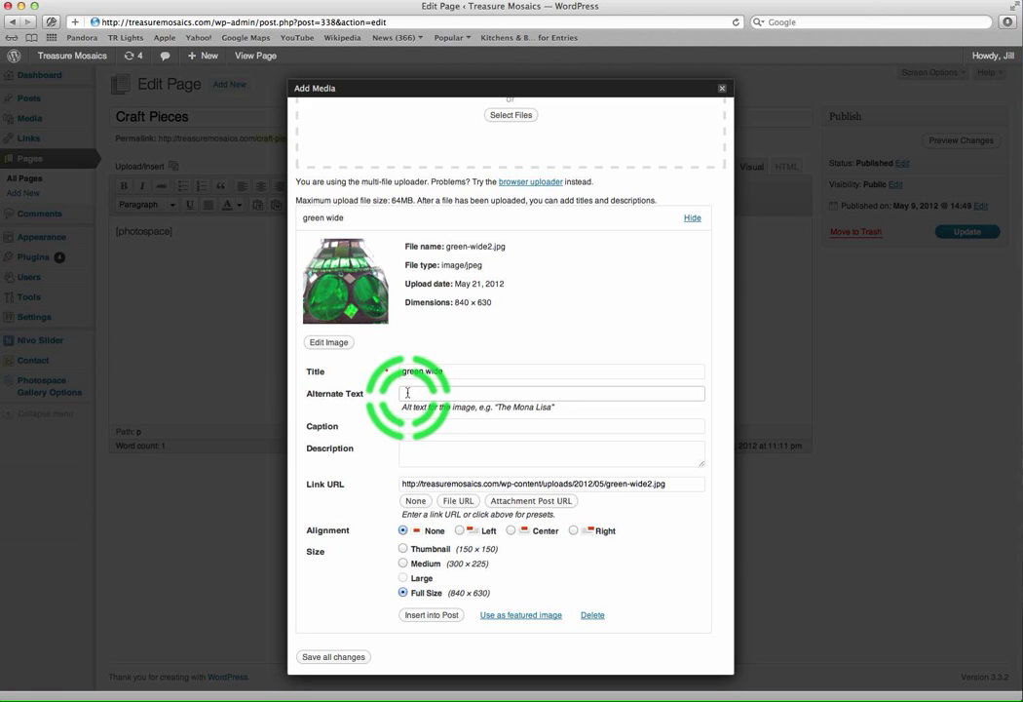
pyautogui.write('green decanter')
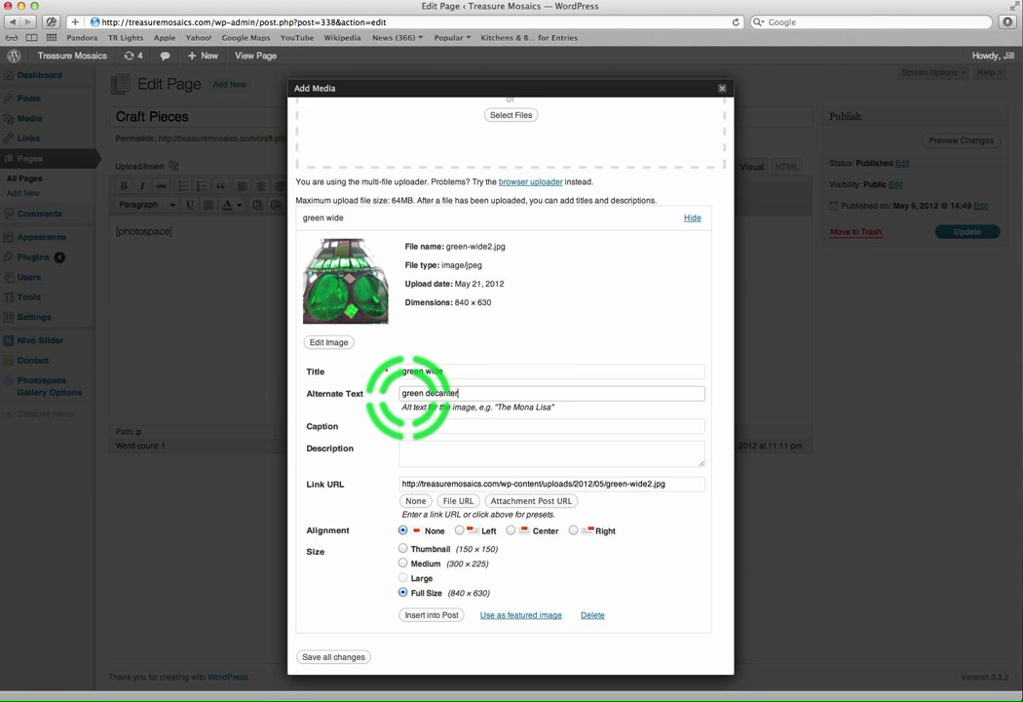
pyautogui.click(412, 427)
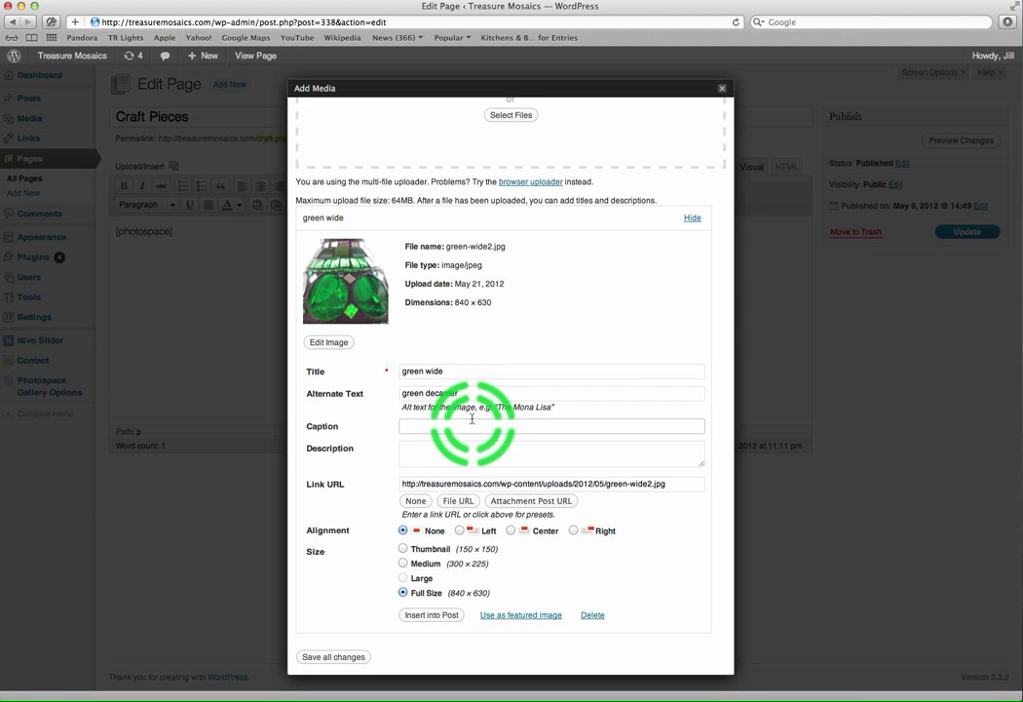
pyautogui.write('This is a nice green decanter')
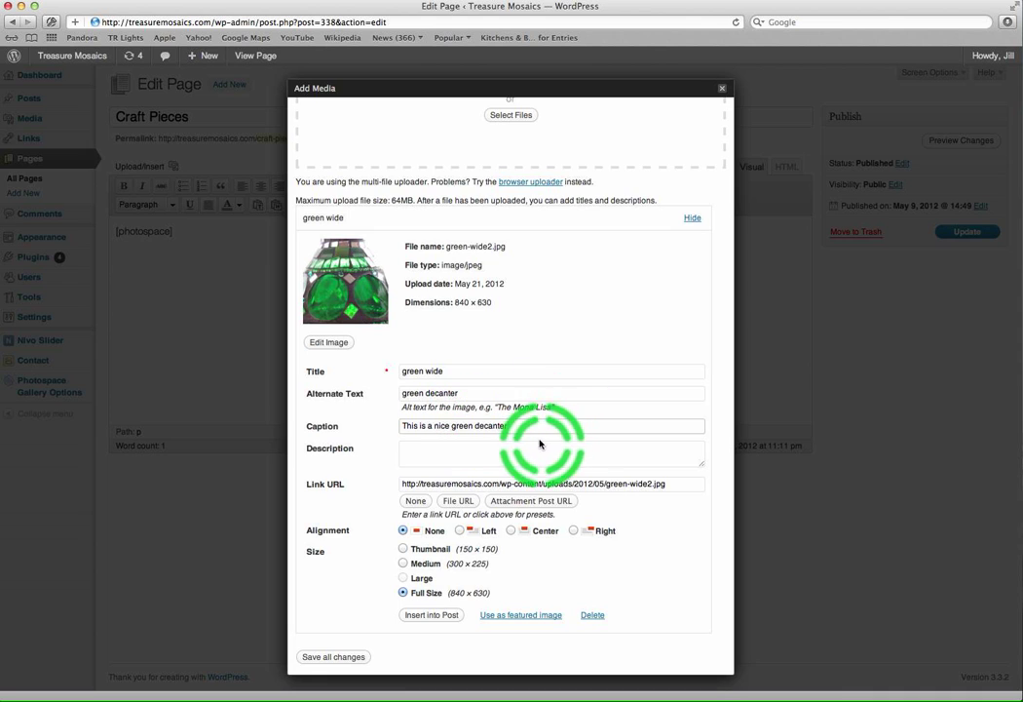
# - Enter "This is the size." as the image description and enlarge the description box to show several more lines
pyautogui.click(417, 448)
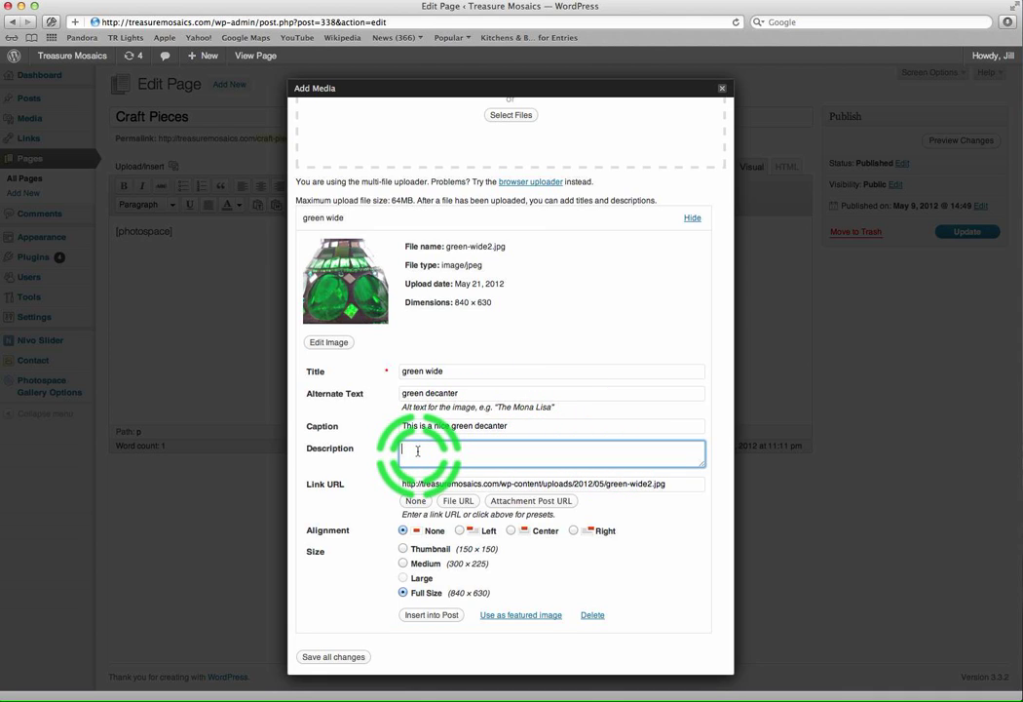
pyautogui.write('THis is the size,')
pyautogui.press('BackSpace')
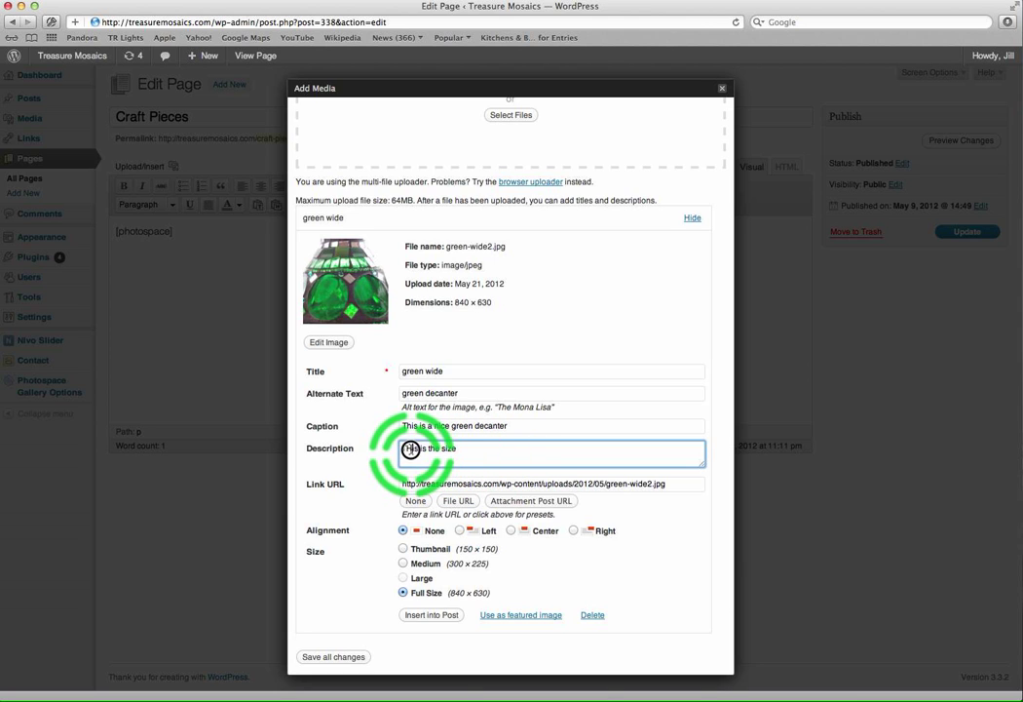
pyautogui.press('BackSpace')
pyautogui.write('h')
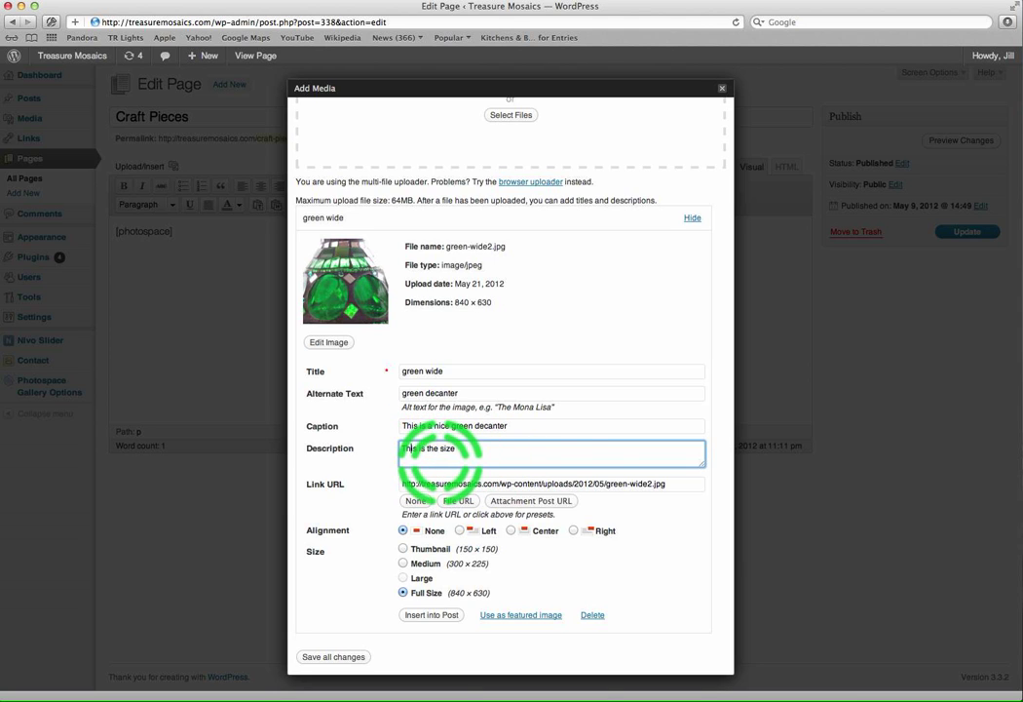
pyautogui.click(668, 455)
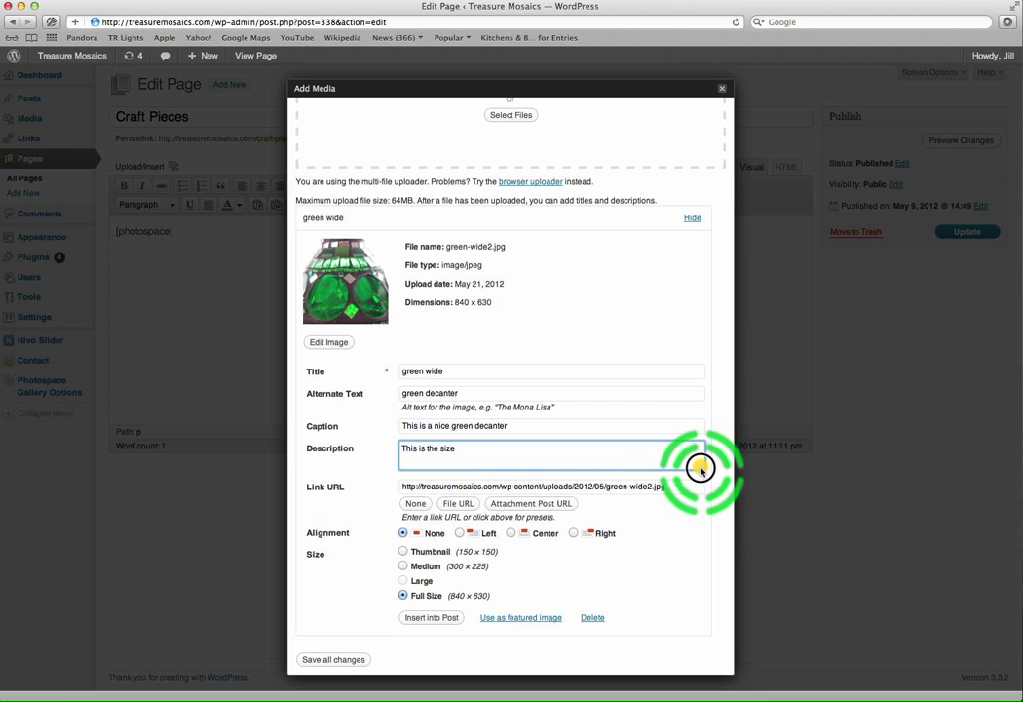
pyautogui.moveTo(702, 464); pyautogui.dragTo(686, 566)
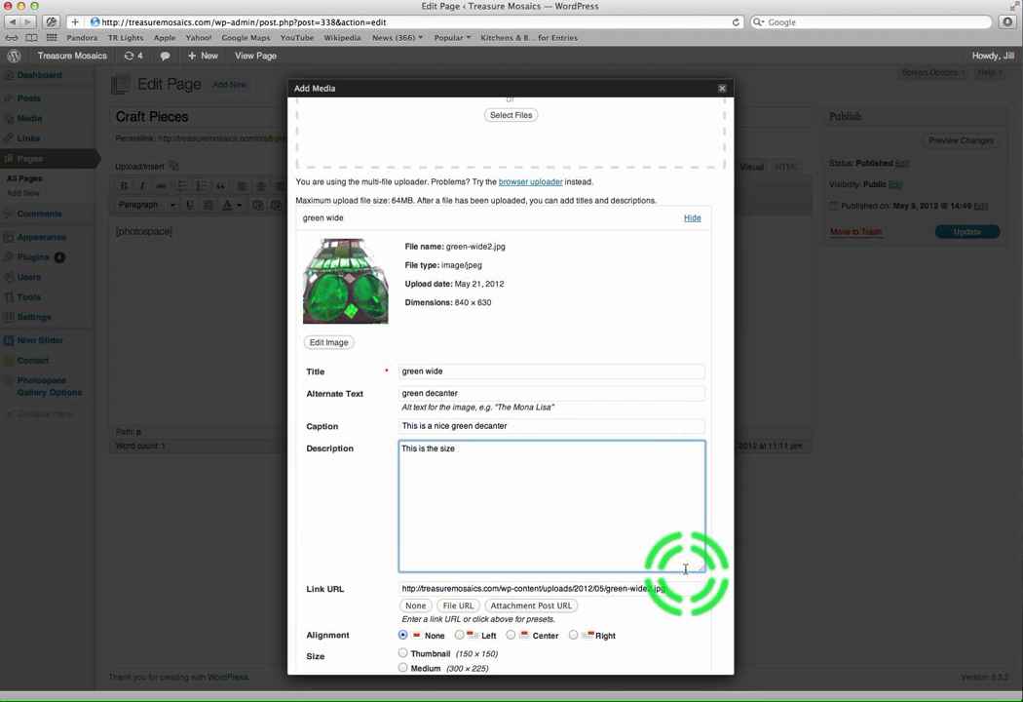
pyautogui.click(471, 452)
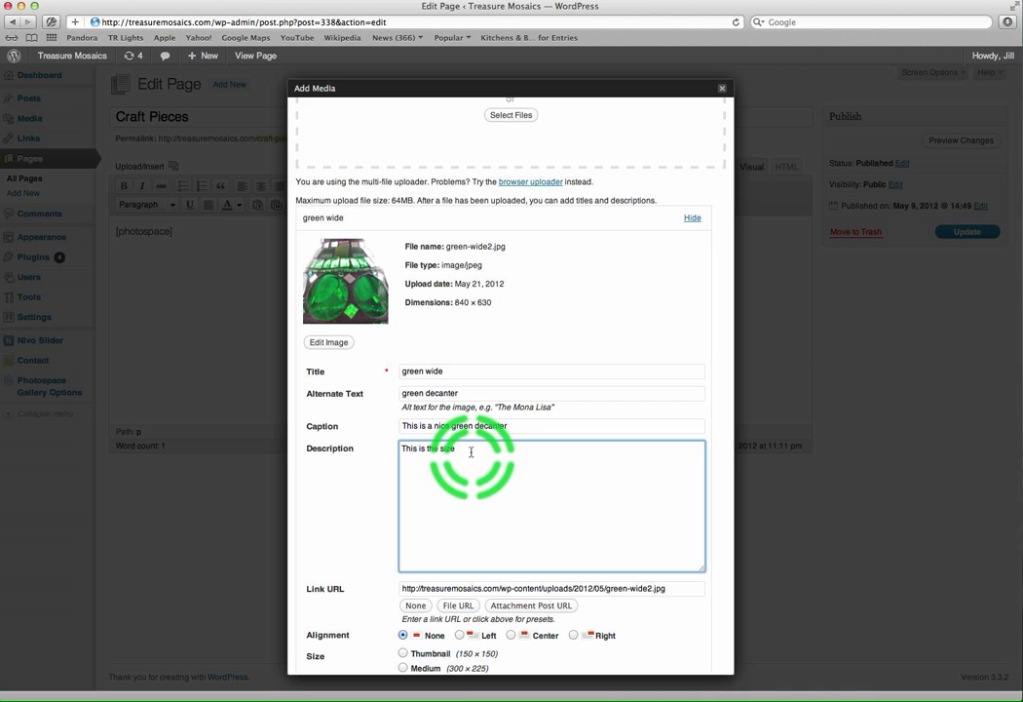
pyautogui.write('.')
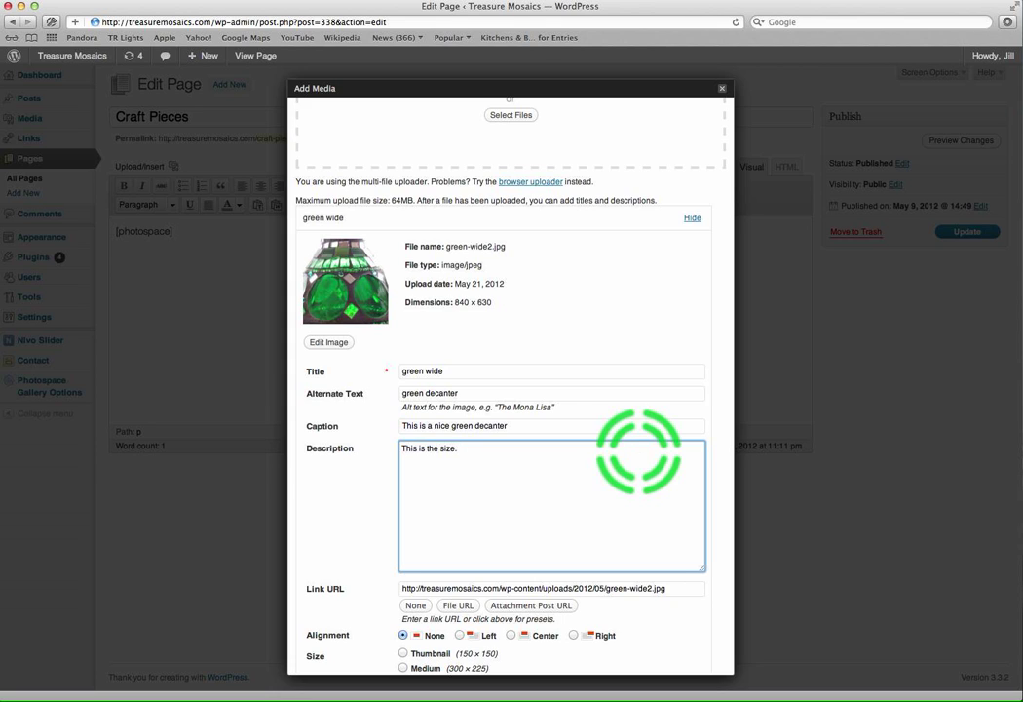
# - Add a <br> line-break tag after the description's first sentence and start a new line
pyautogui.write('<br>')
pyautogui.press('BackSpace')
pyautogui.press('BackSpace')
pyautogui.press('BackSpace')
pyautogui.write('p.')
pyautogui.press('BackSpace')
pyautogui.write('>')
pyautogui.press('BackSpace')
pyautogui.press('BackSpace')
pyautogui.press('BackSpace')
pyautogui.write('<br>')
pyautogui.press('Return')
# - Add "Another Detail. <br>" to the description, followed by the copied green-decanter-3 link code reading "See more details."
pyautogui.write('Another Detail. <br>')
pyautogui.write('<a href="http://treasuremosaics.com/green-decanter-3/ ">See more details</a>')
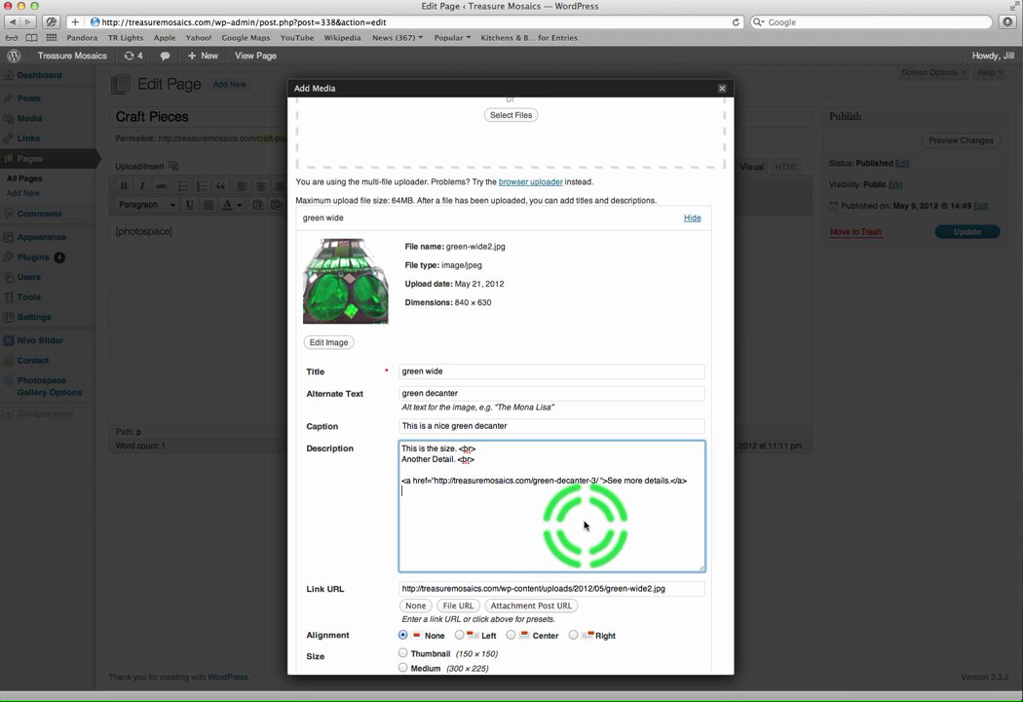
pyautogui.click(670, 480)
pyautogui.write('.')
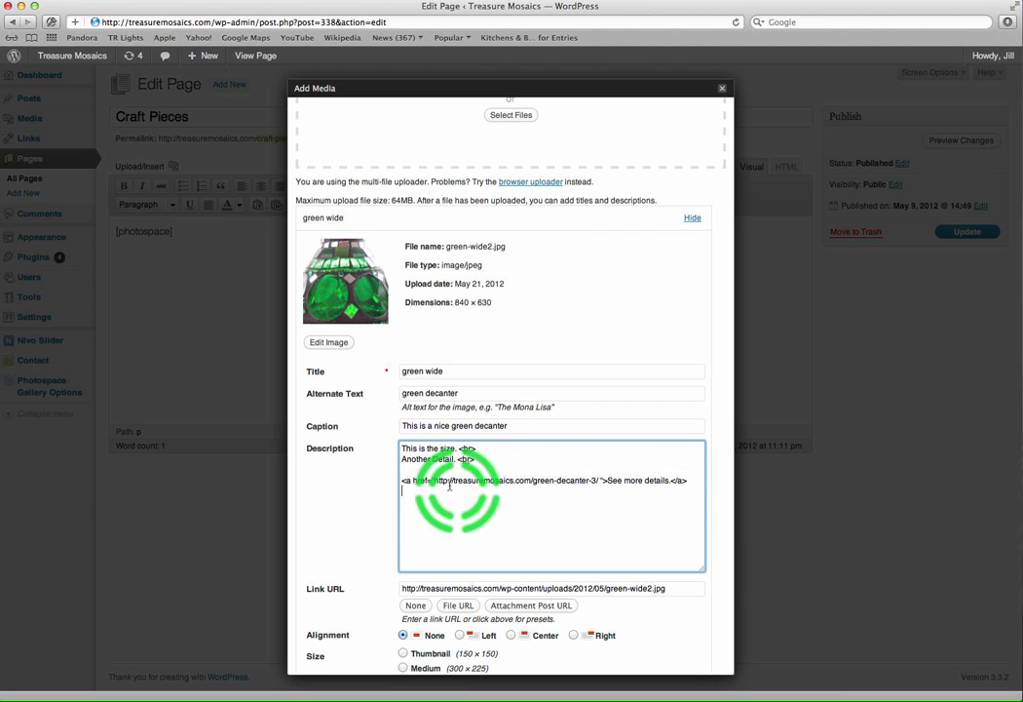
# - Save the green wide image's details and keep the gallery images ordered by Menu order
pyautogui.scroll(-3, 640, 499)
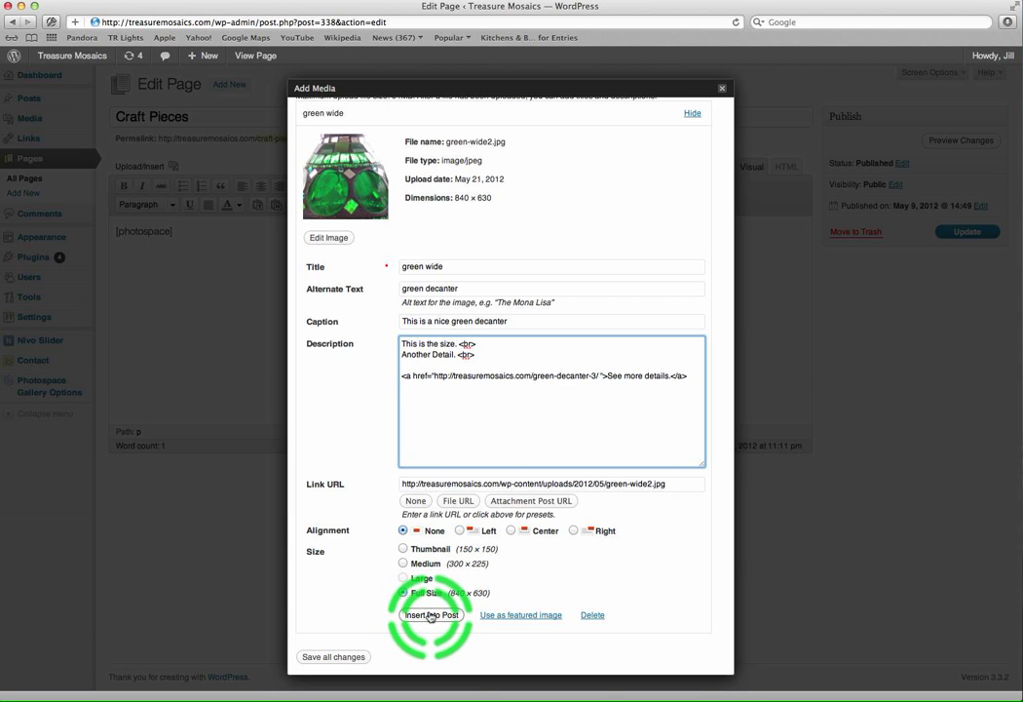
pyautogui.click(320, 658)
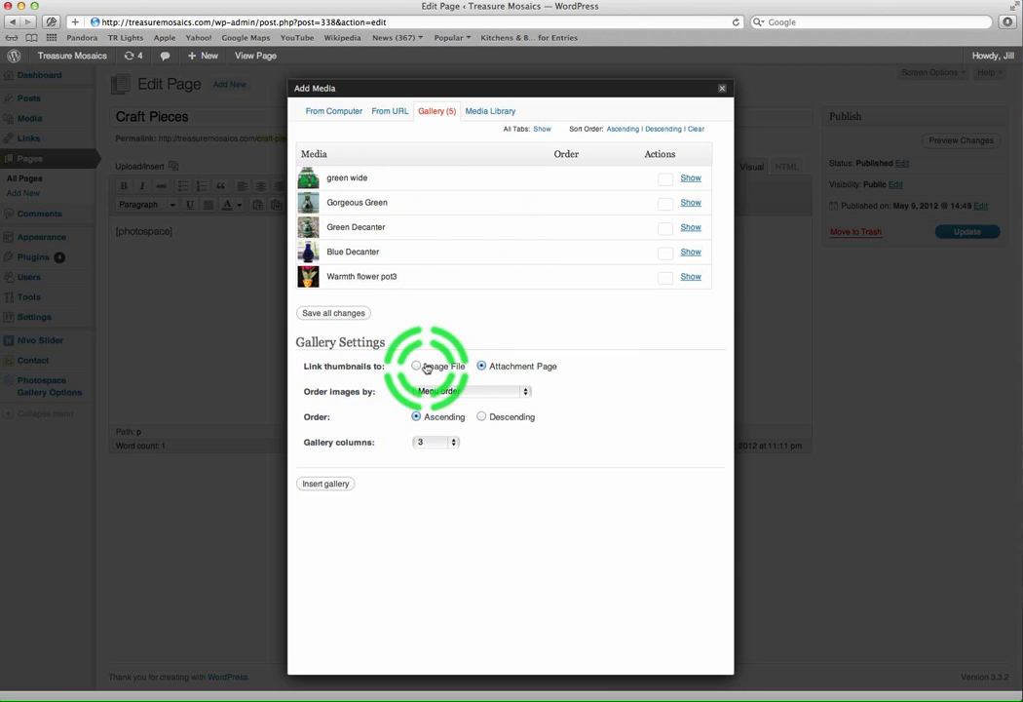
pyautogui.click(487, 392)
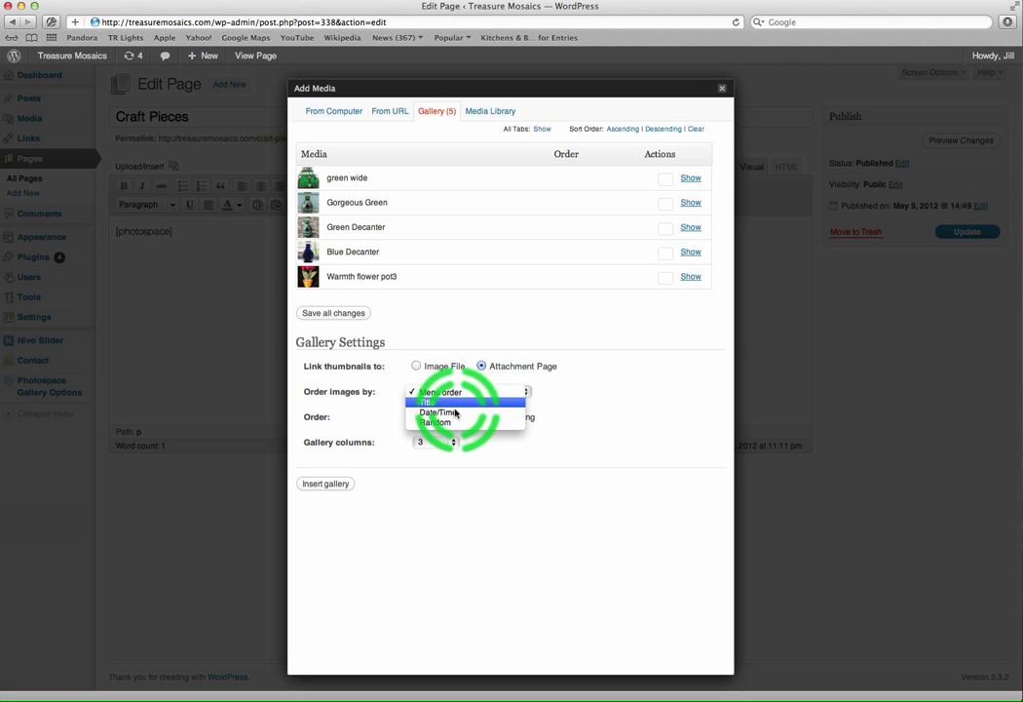
pyautogui.click(461, 394)
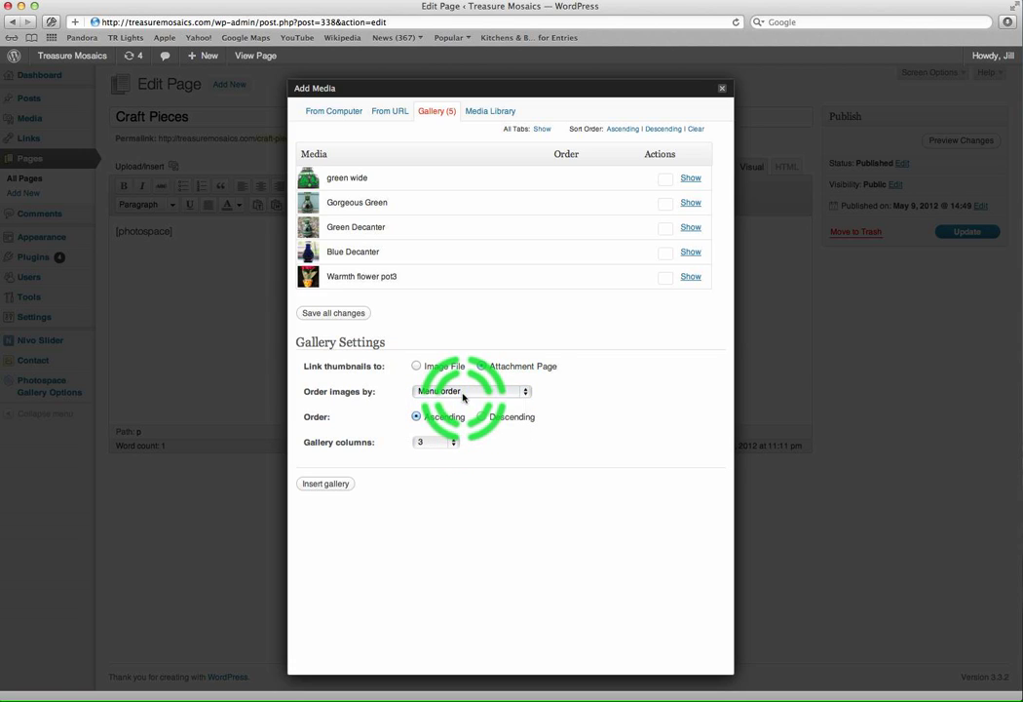
# - Number the gallery images green wide 1, Gorgeous Green 2, Blue Decanter 3, Green Decanter 4 and Warmth flower pot3 5, and save the order
pyautogui.click(667, 181)
pyautogui.write('1')
pyautogui.click(666, 204)
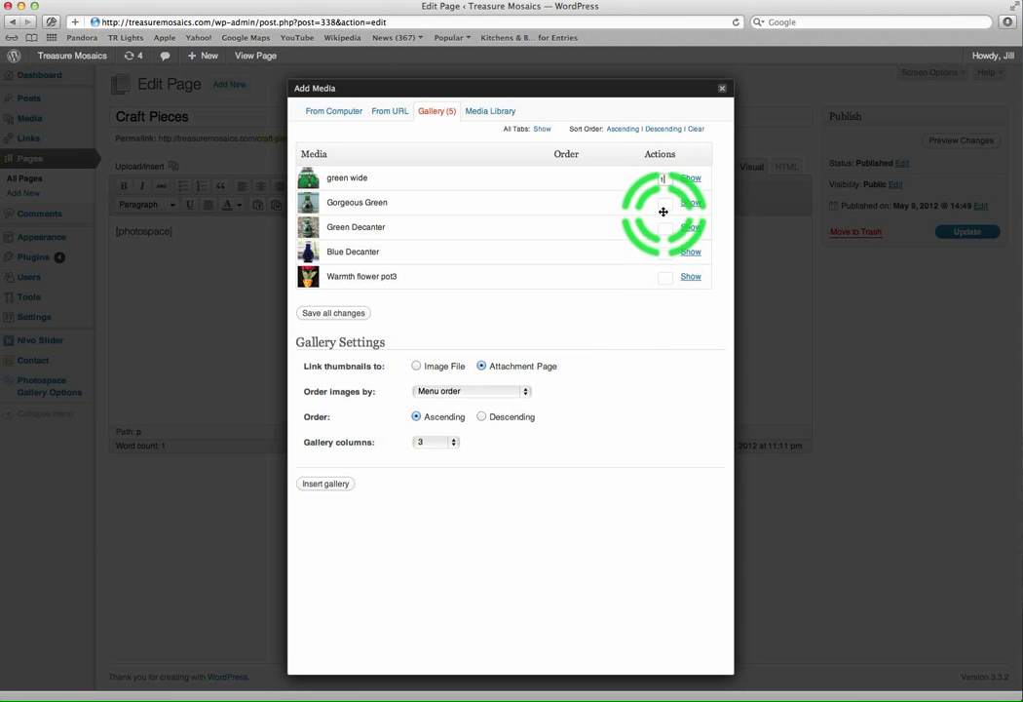
pyautogui.write('2')
pyautogui.click(665, 227)
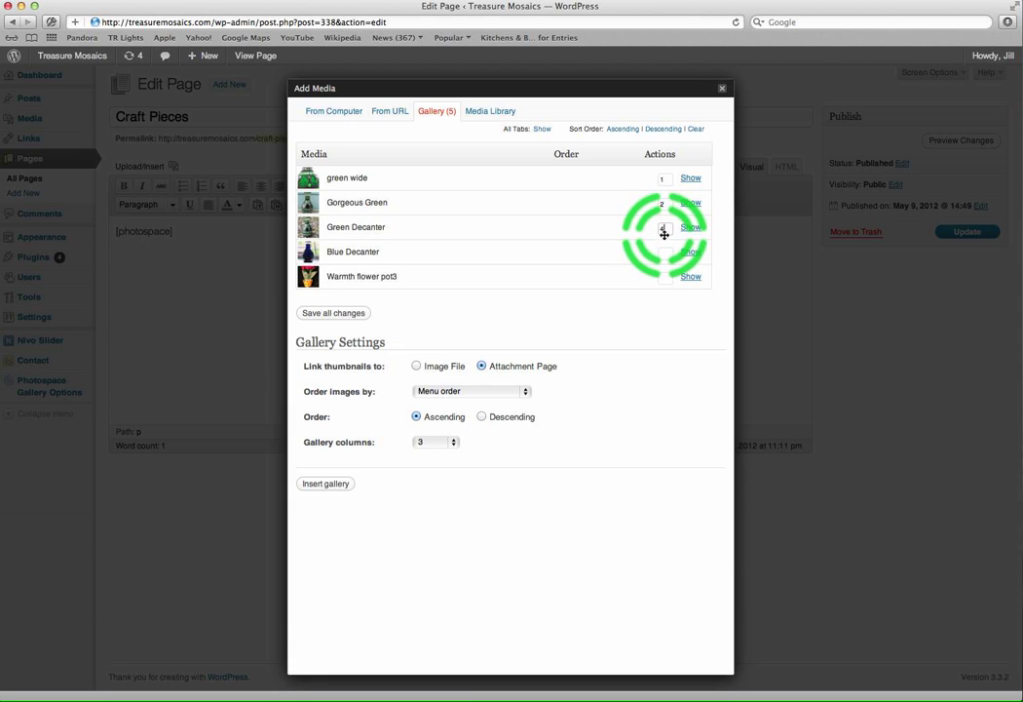
pyautogui.write('4')
pyautogui.click(666, 254)
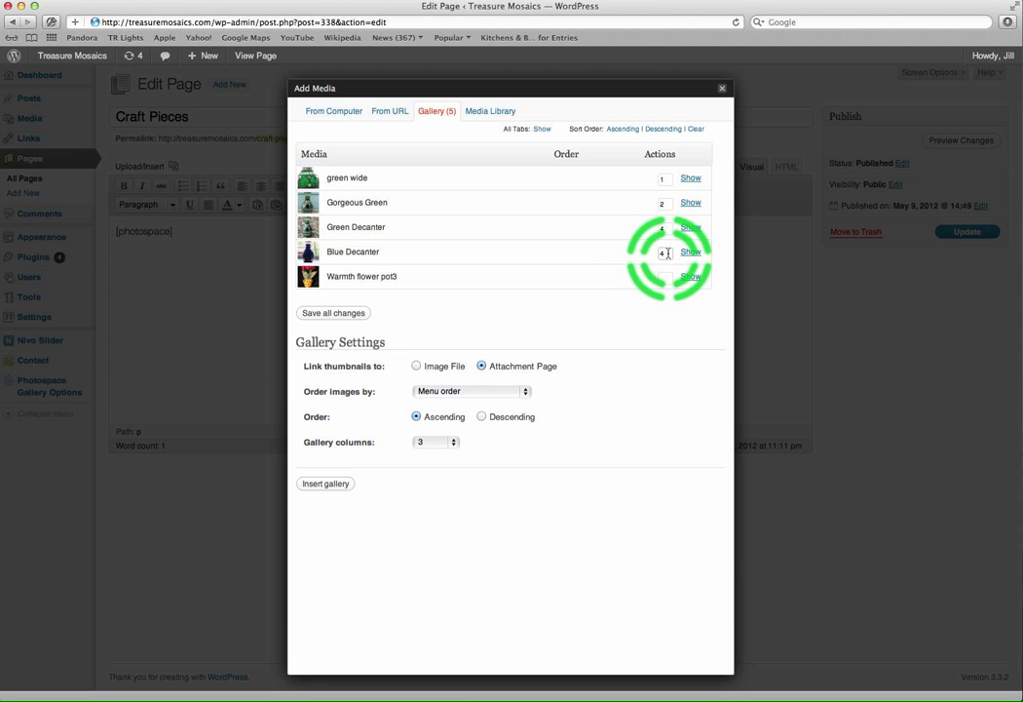
pyautogui.click(667, 277)
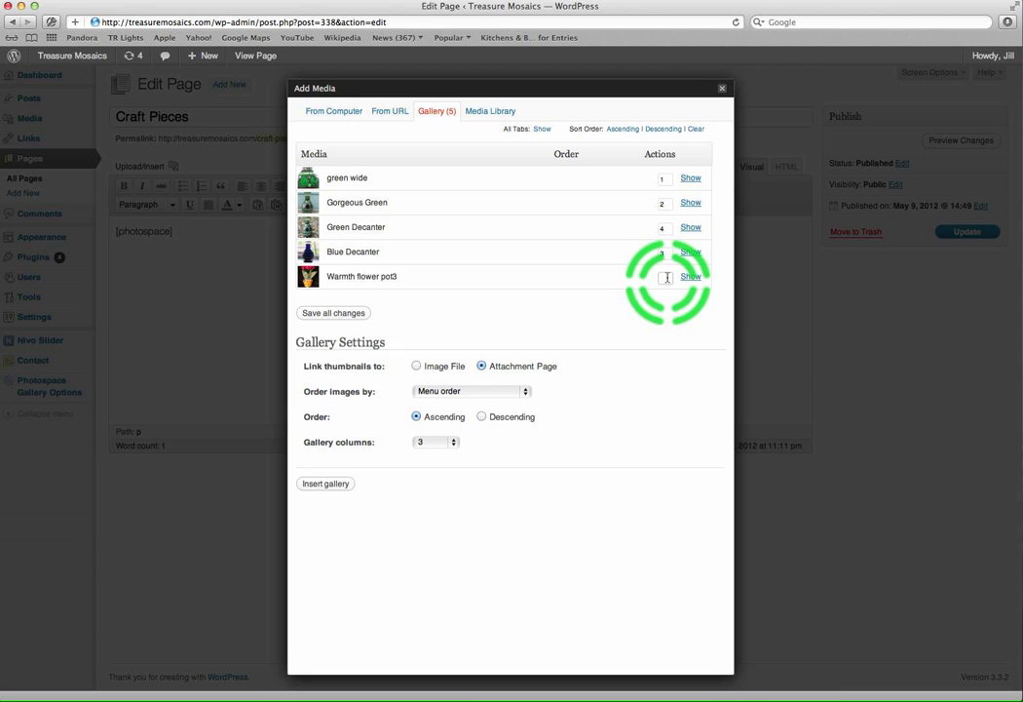
pyautogui.write('5')
pyautogui.click(586, 343)
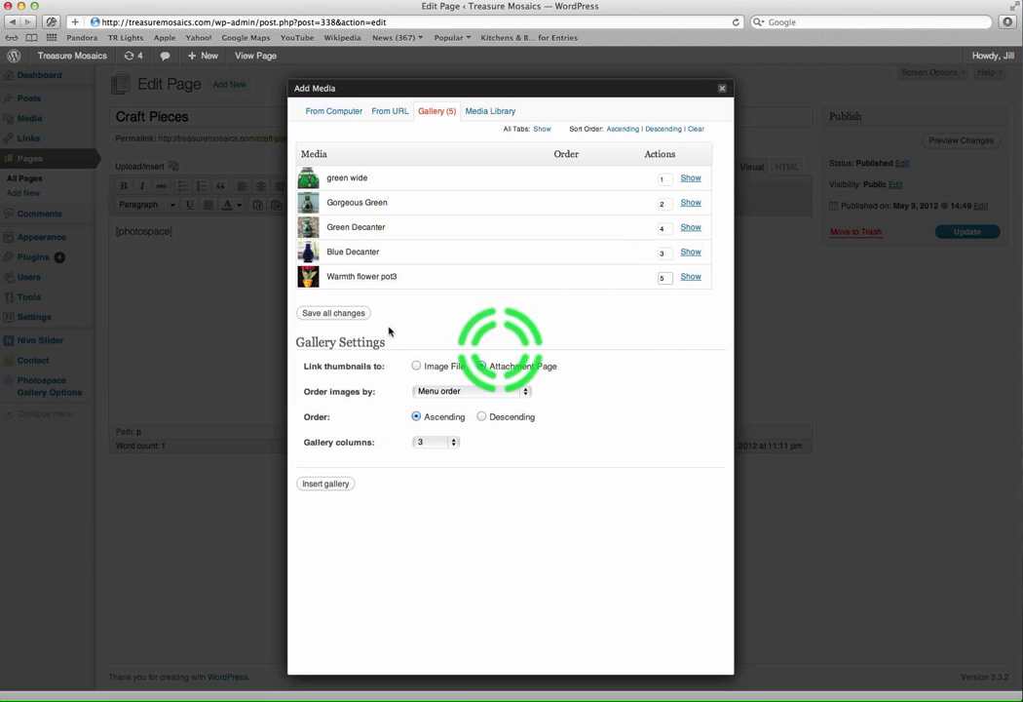
pyautogui.click(341, 315)
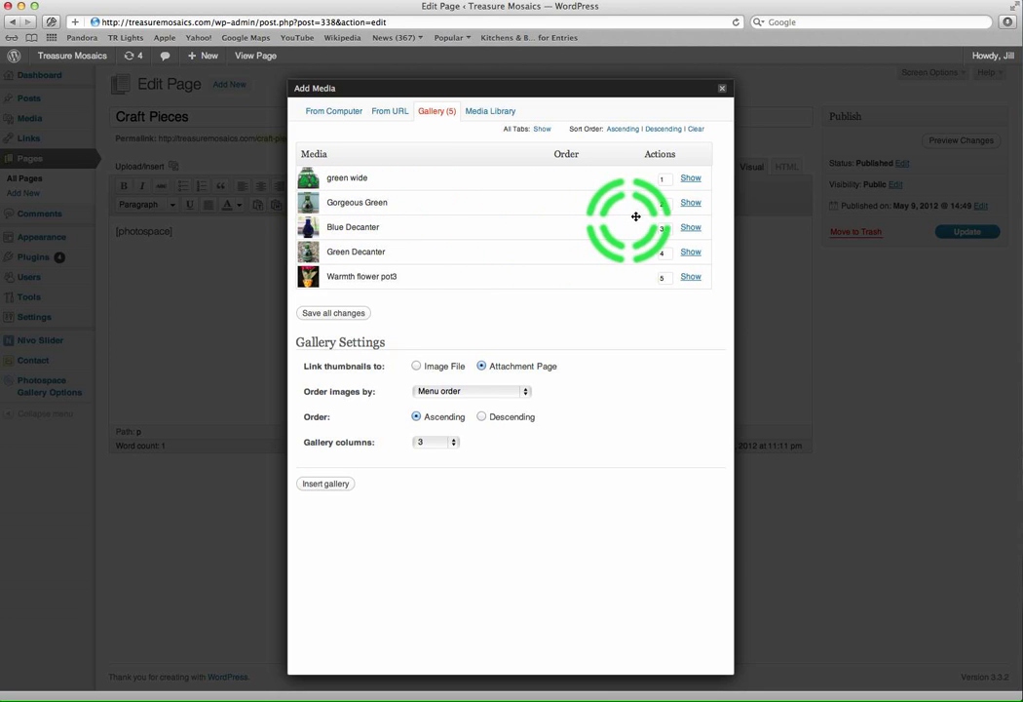
# - Set the Gorgeous Green image's caption to "Green Decanter Again" and save the gallery changes
pyautogui.click(690, 203)
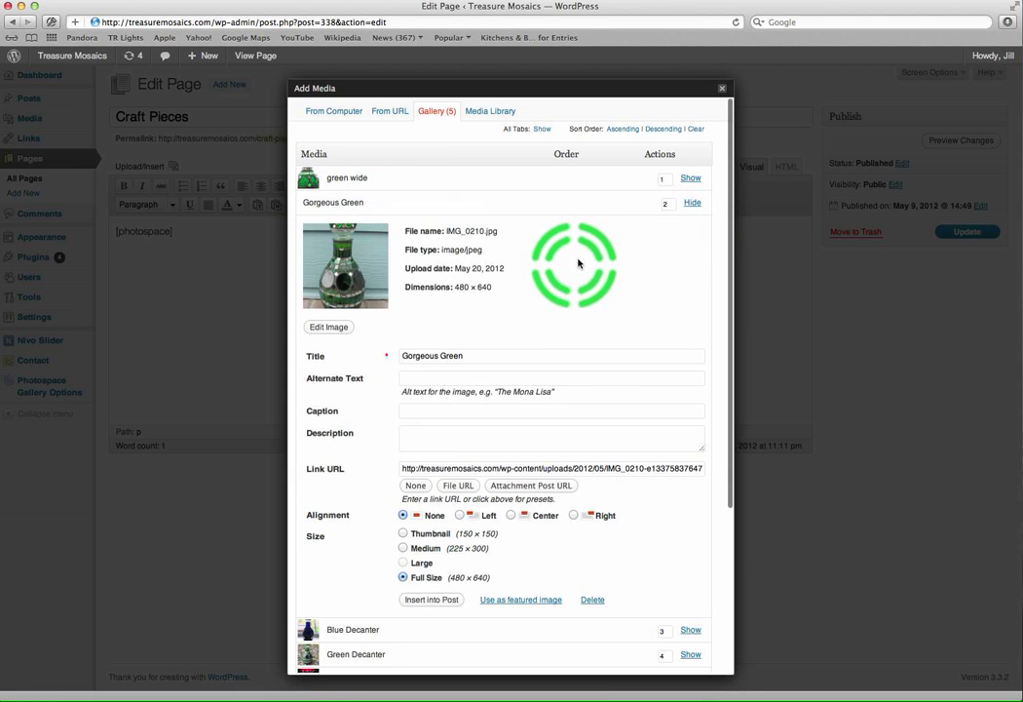
pyautogui.scroll(-1, 579, 263)
pyautogui.scroll(-2, 579, 263)
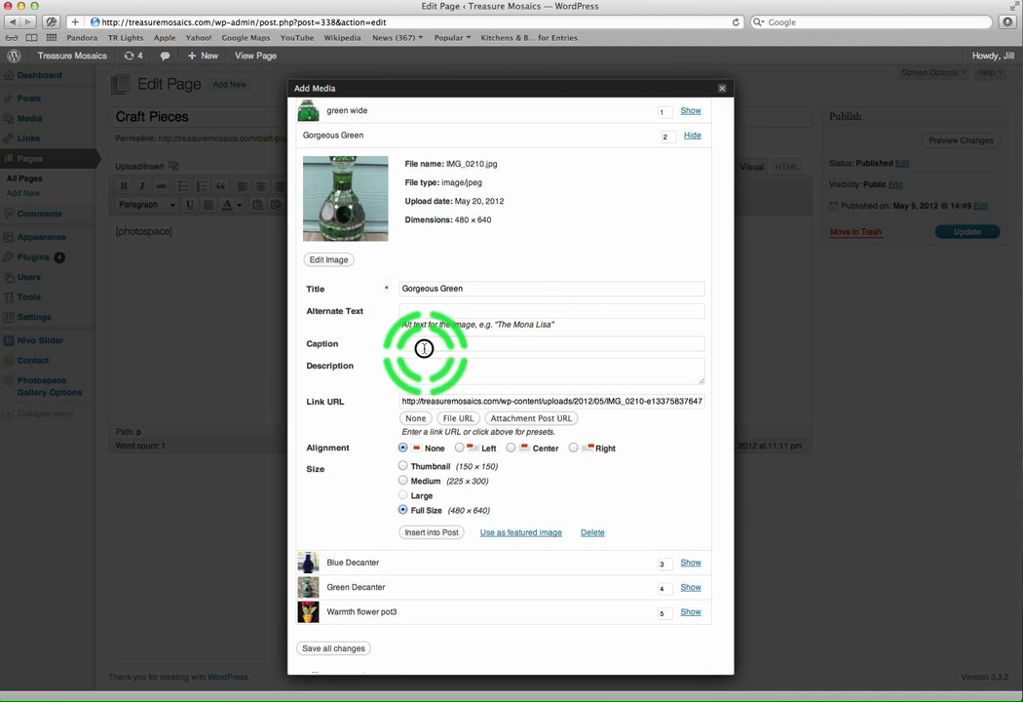
pyautogui.click(487, 344)
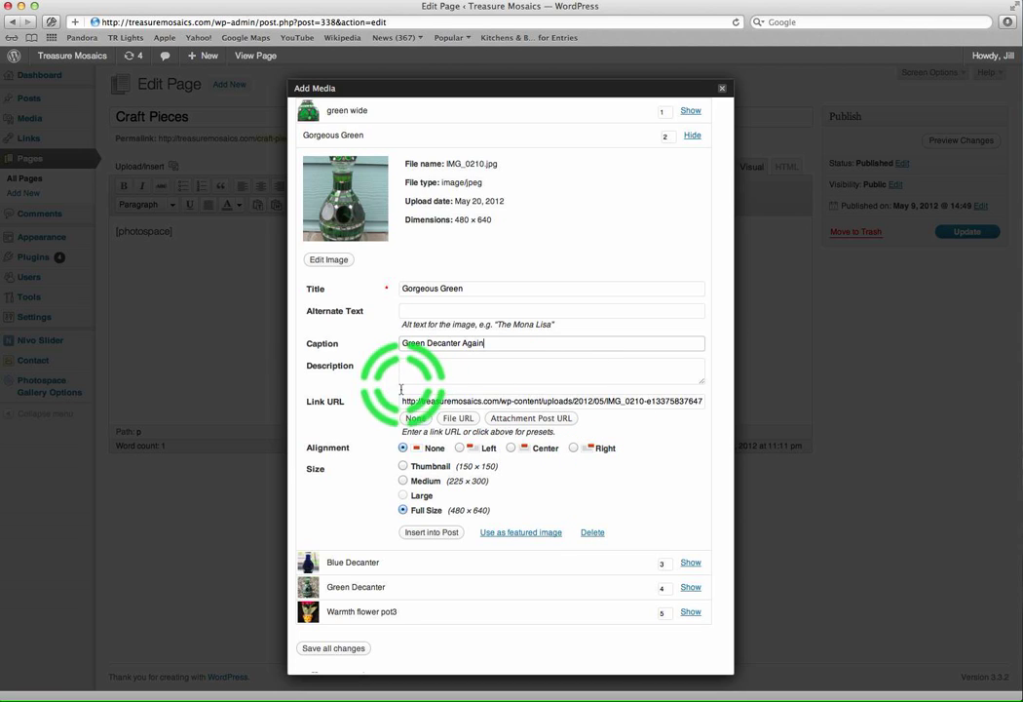
pyautogui.click(598, 536)
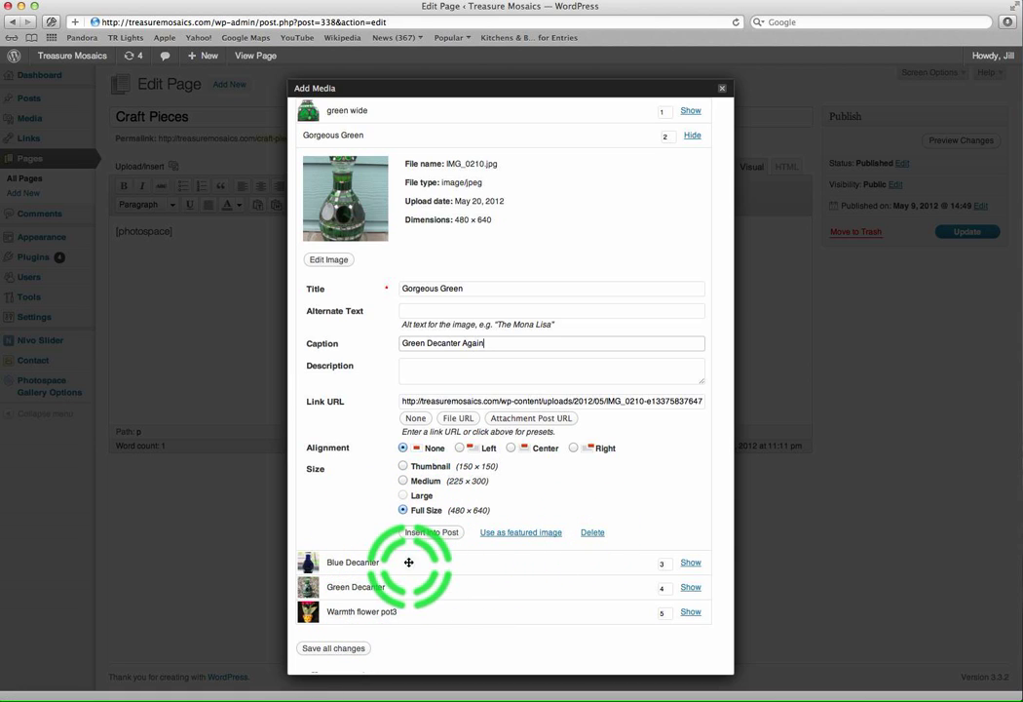
pyautogui.click(335, 647)
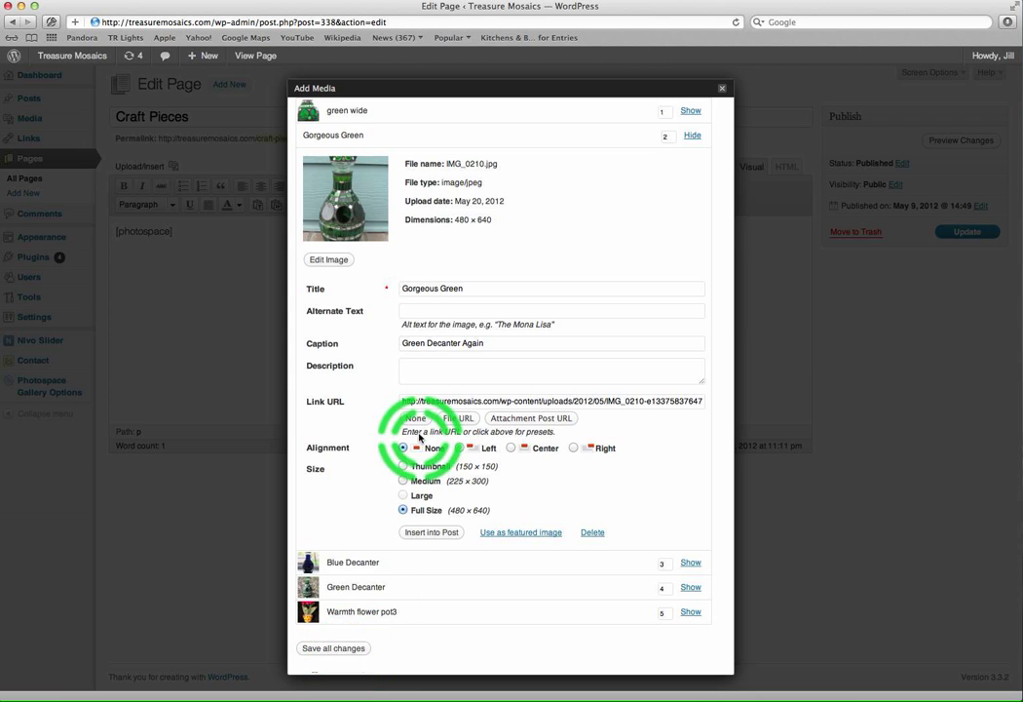
# - Close the media window and update the Craft Pieces page
pyautogui.click(723, 89)
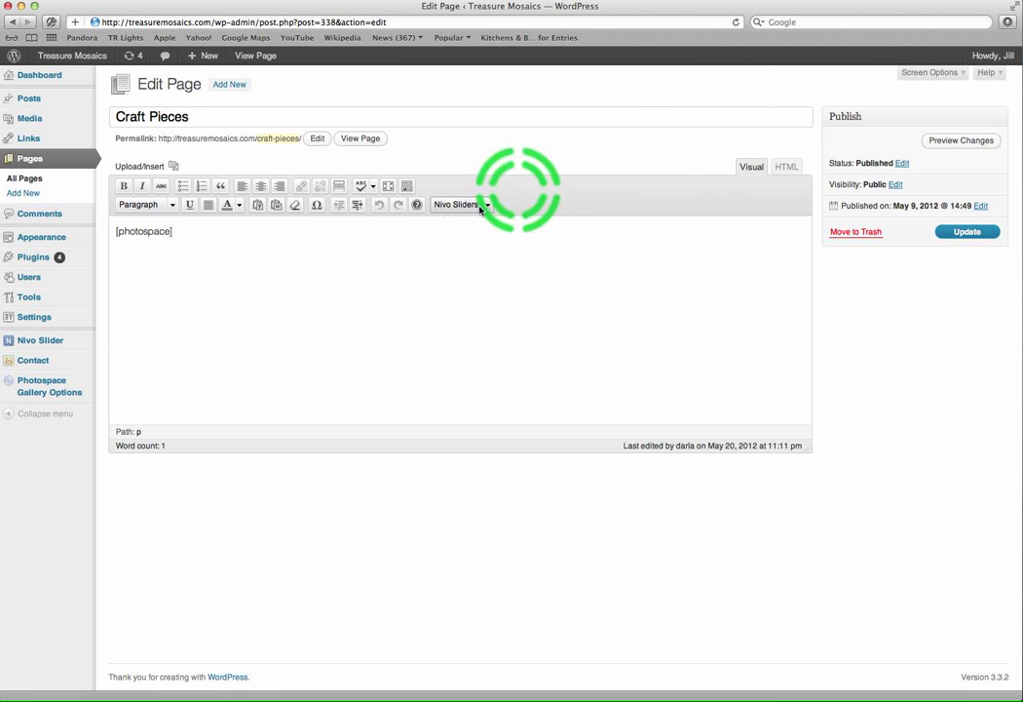
pyautogui.click(977, 238)
pyautogui.click(590, 264)
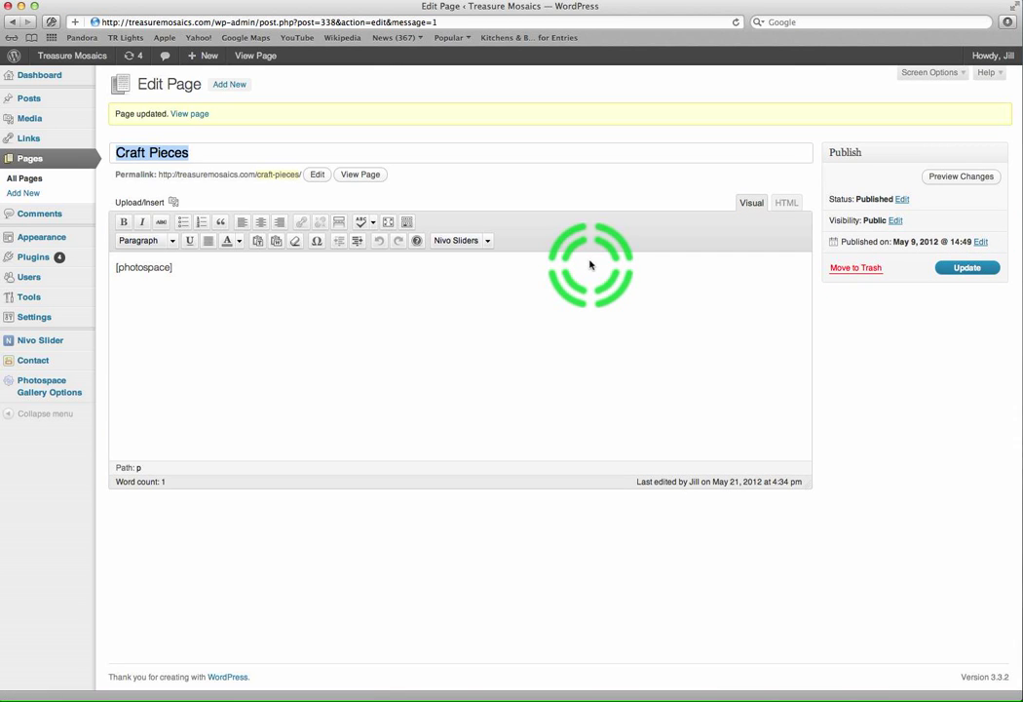
# - View the published Craft Pieces page and check the gallery's main image, thumbnails, caption and description
pyautogui.click(255, 55)
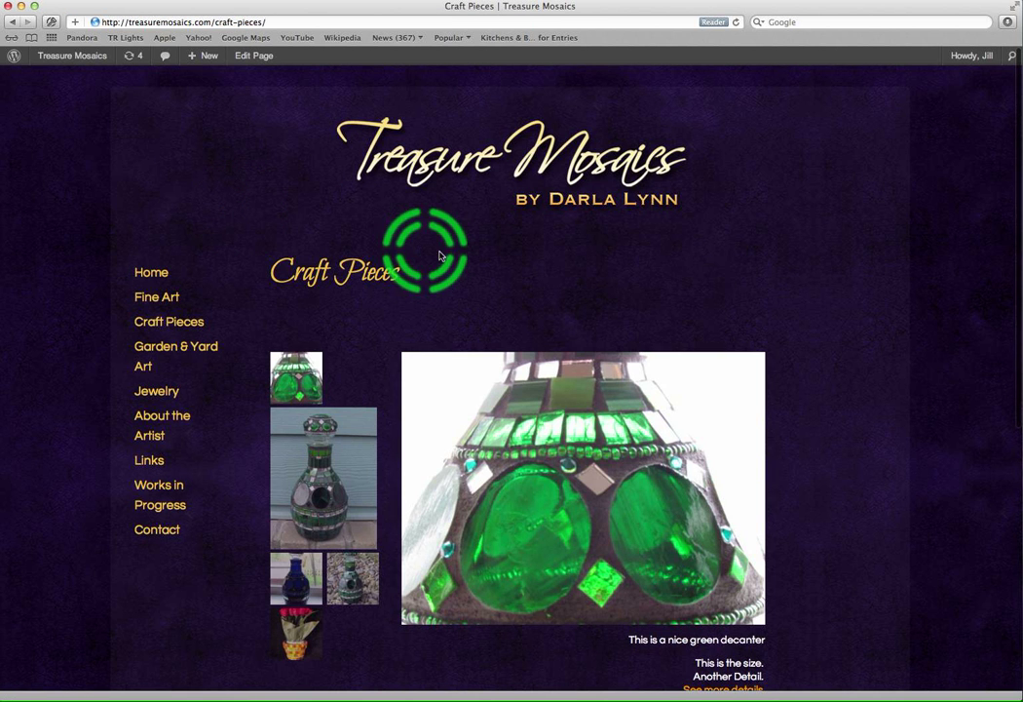
pyautogui.scroll(-3, 626, 283)
pyautogui.scroll(-3, 625, 283)
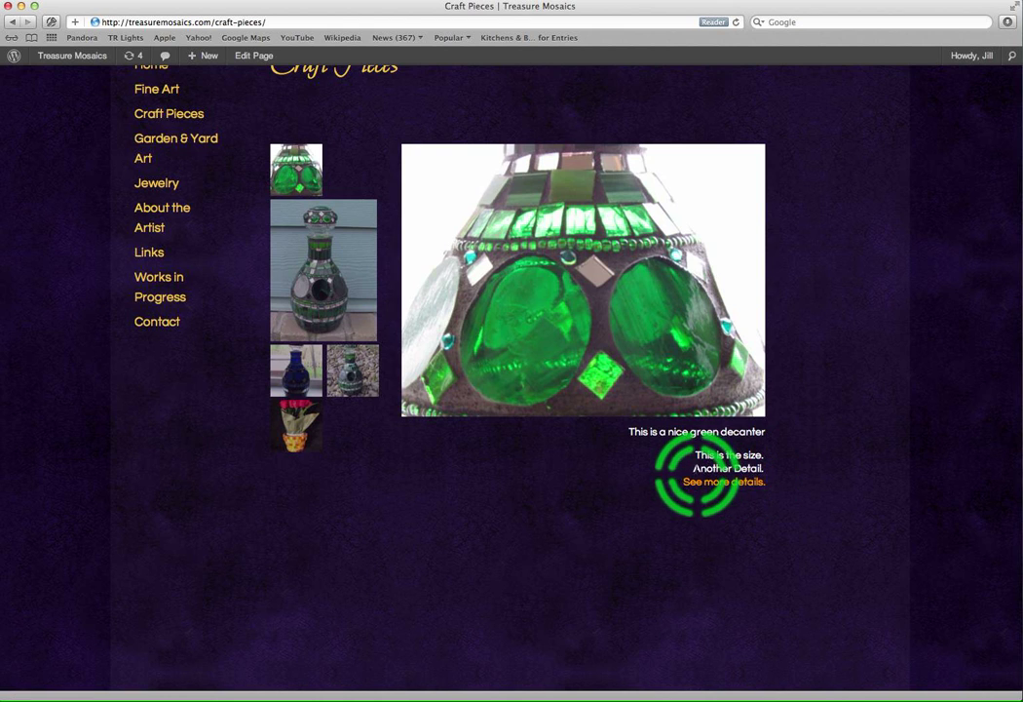
# - Follow the "See more details." link to examine the Green Decanter post, then return to the Craft Pieces gallery
pyautogui.click(714, 482)
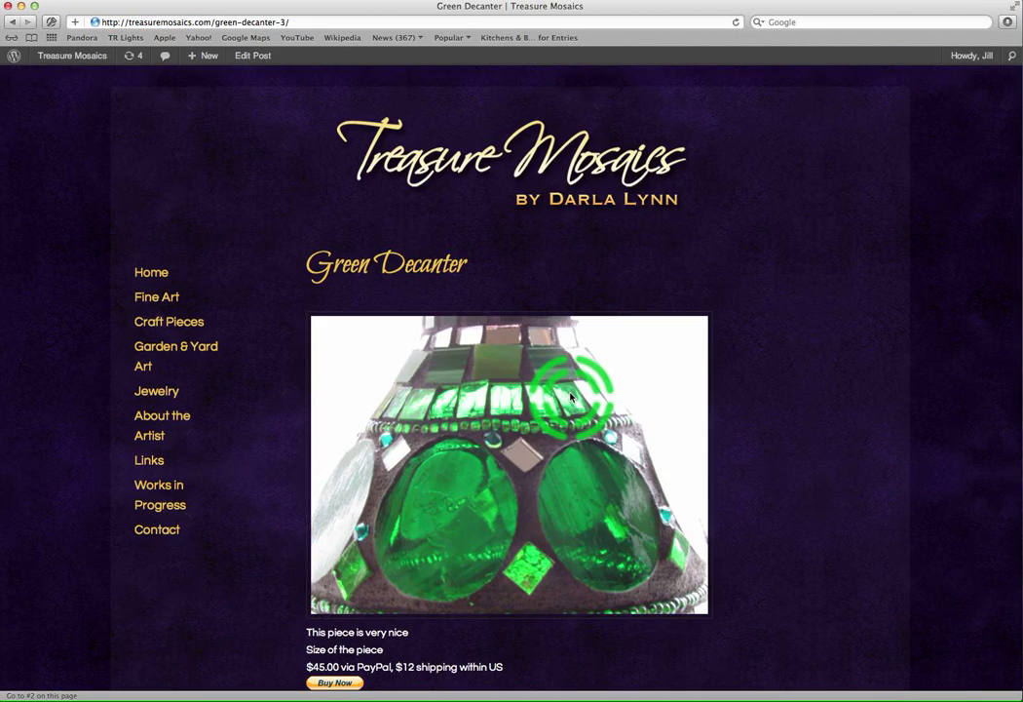
pyautogui.scroll(-5, 572, 397)
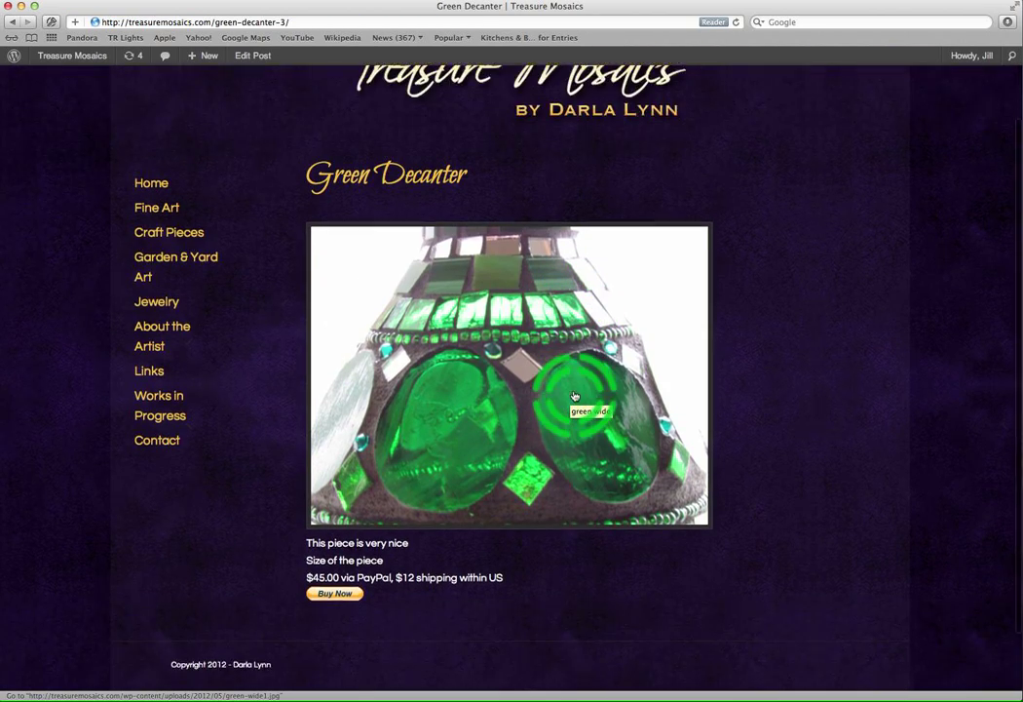
pyautogui.scroll(4, 573, 397)
pyautogui.hscroll(-5, 538, 344)
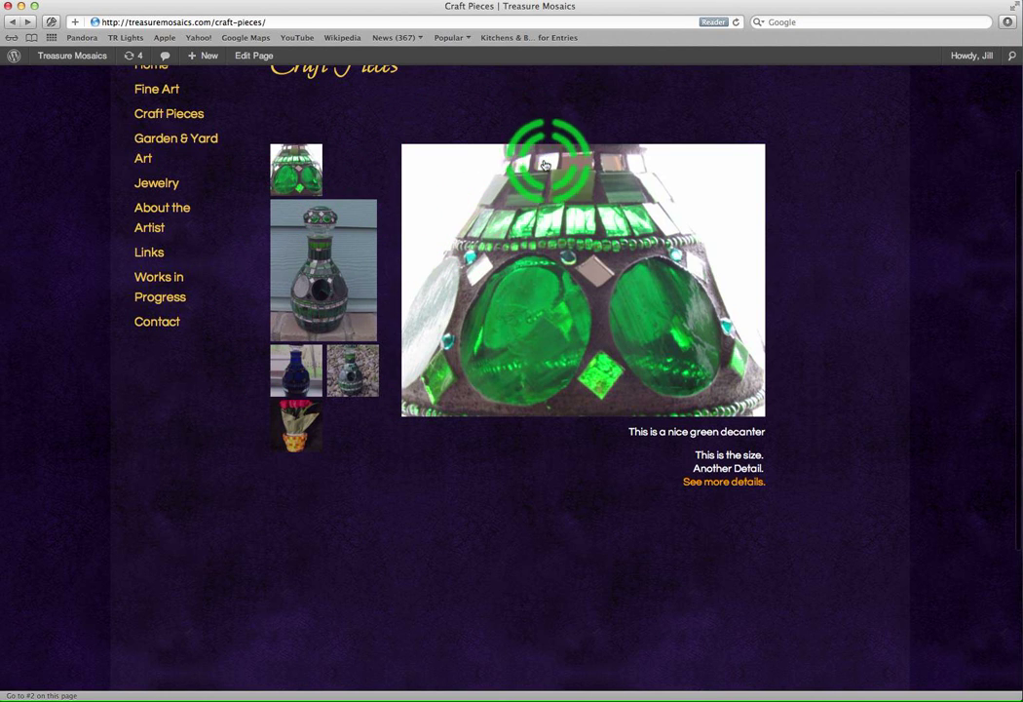
pyautogui.scroll(3, 546, 165)
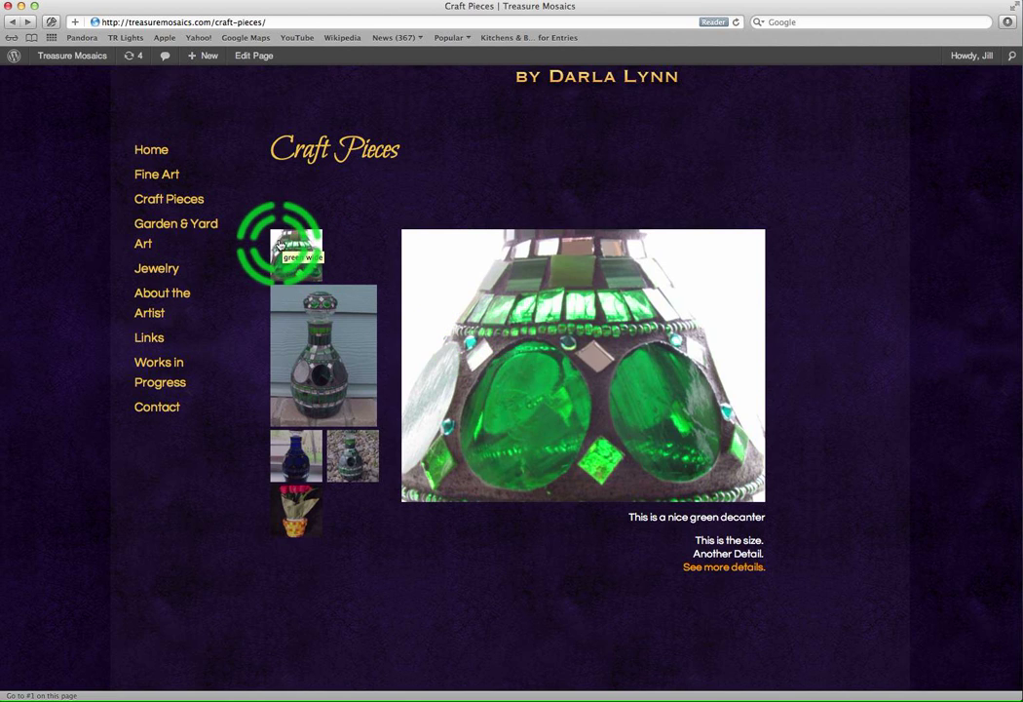
pyautogui.scroll(3, 276, 238)
# - Open the Photospace gallery options in the site admin and examine the thumbnail and main image size settings
pyautogui.moveTo(49, 56)
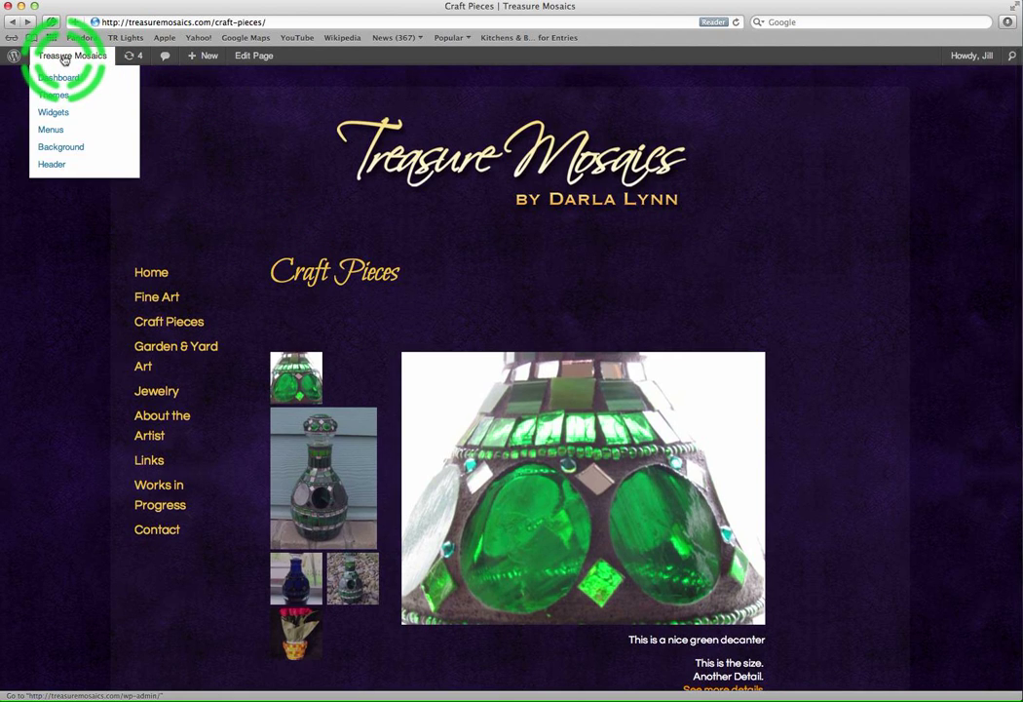
pyautogui.click(64, 59)
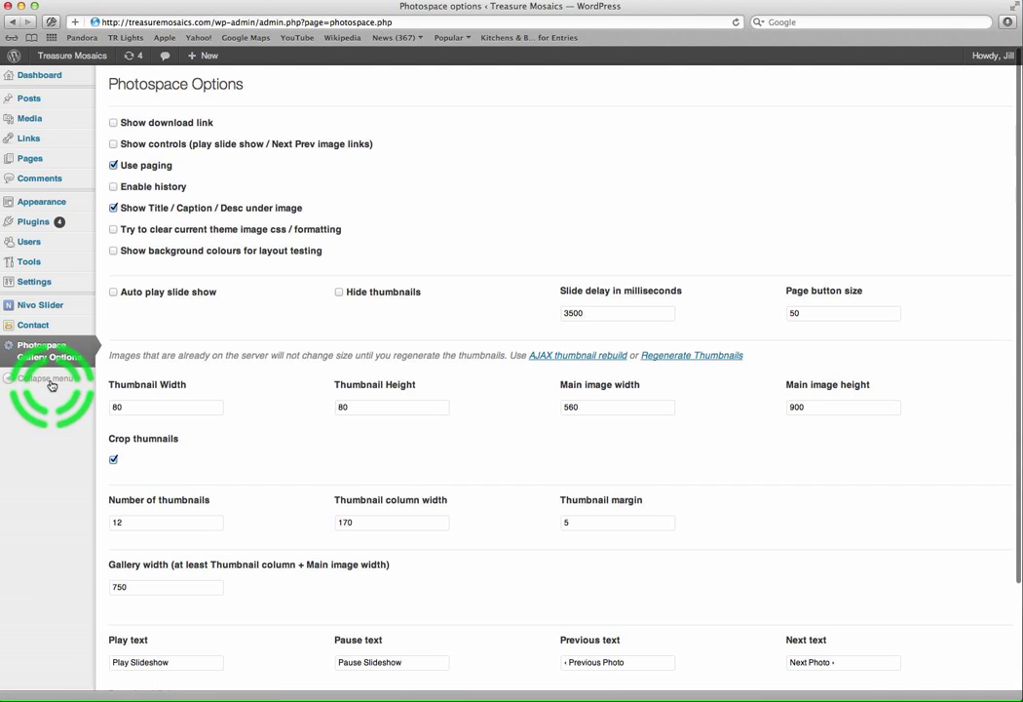
pyautogui.moveTo(44, 283)
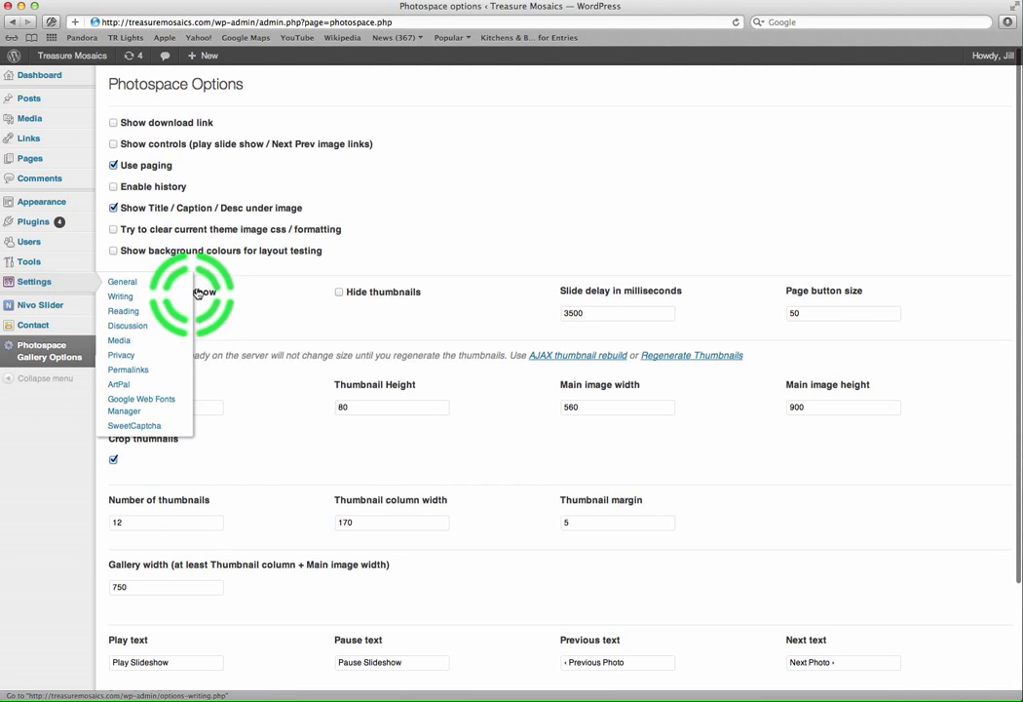
pyautogui.scroll(-2, 322, 447)
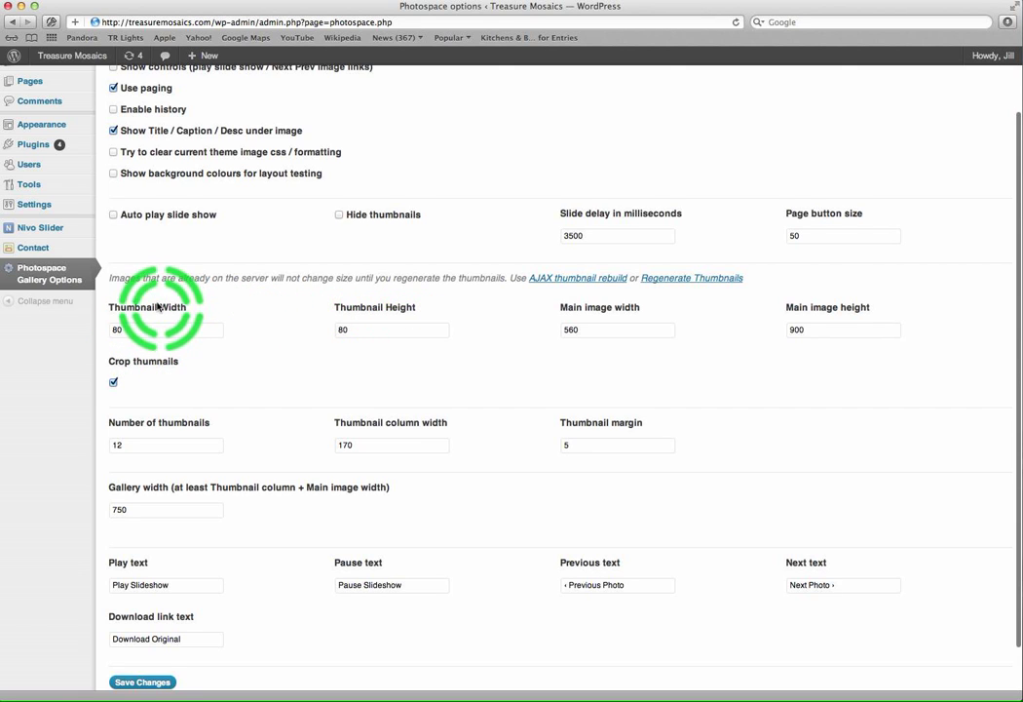
pyautogui.scroll(2, 158, 307)
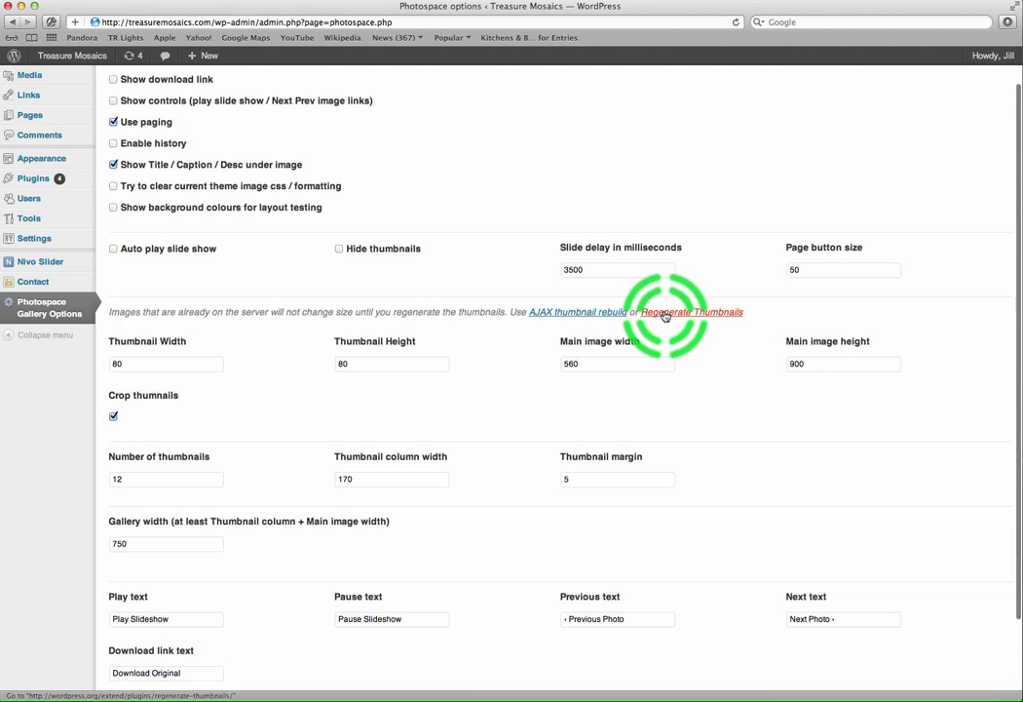
# - Open the Regenerate Thumbnails tool and start regenerating all thumbnails
pyautogui.moveTo(54, 161)
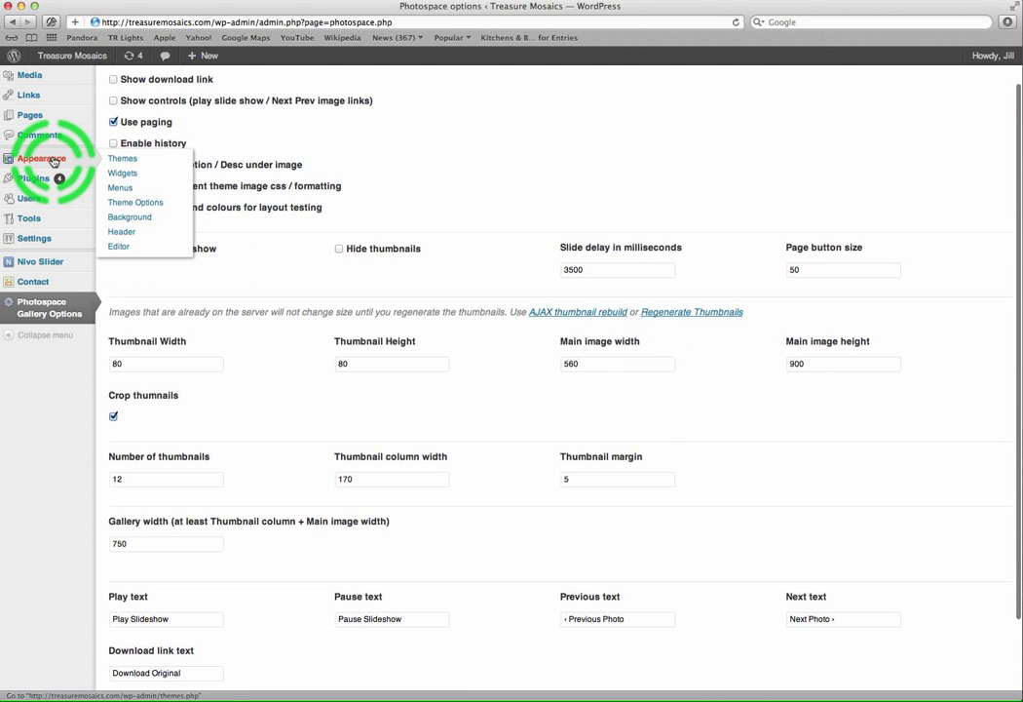
pyautogui.moveTo(34, 238)
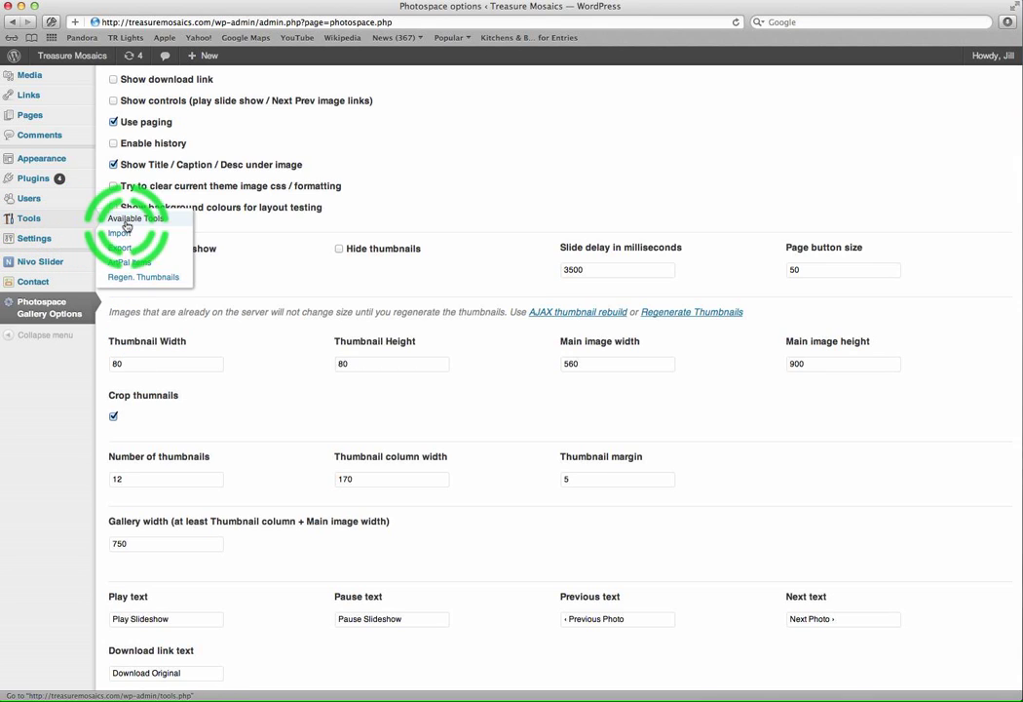
pyautogui.click(130, 281)
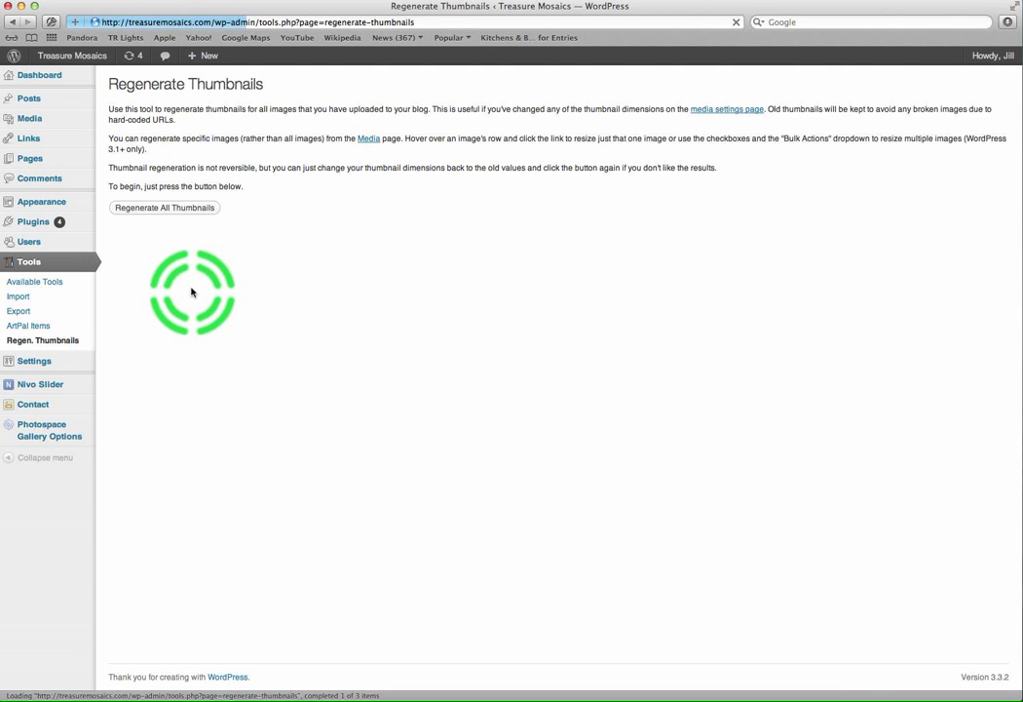
pyautogui.click(180, 208)
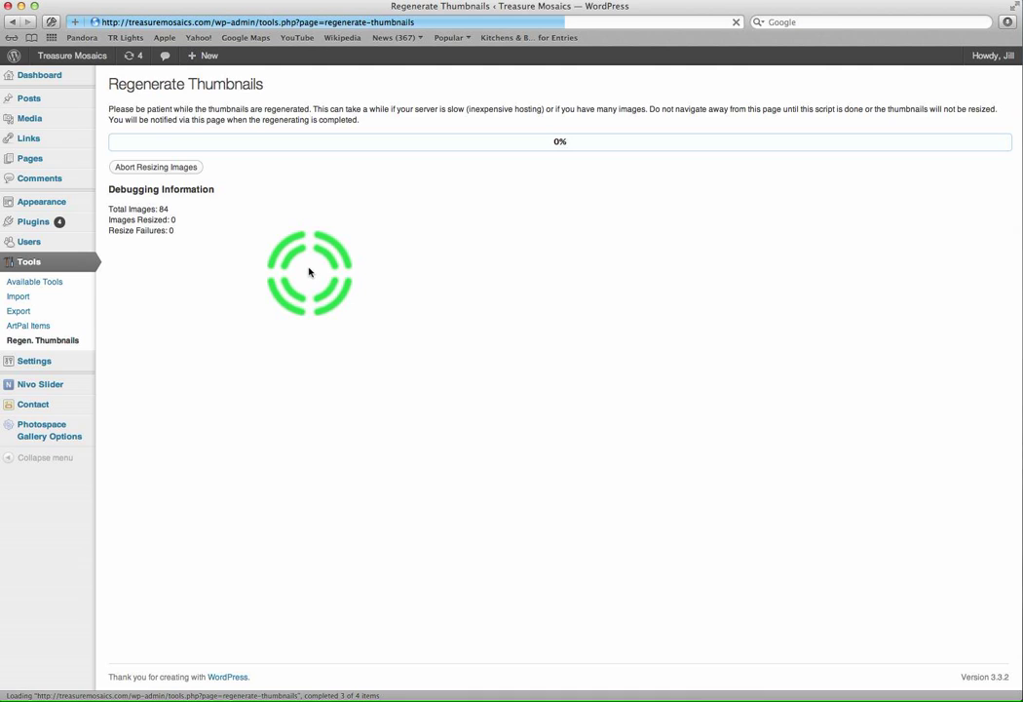